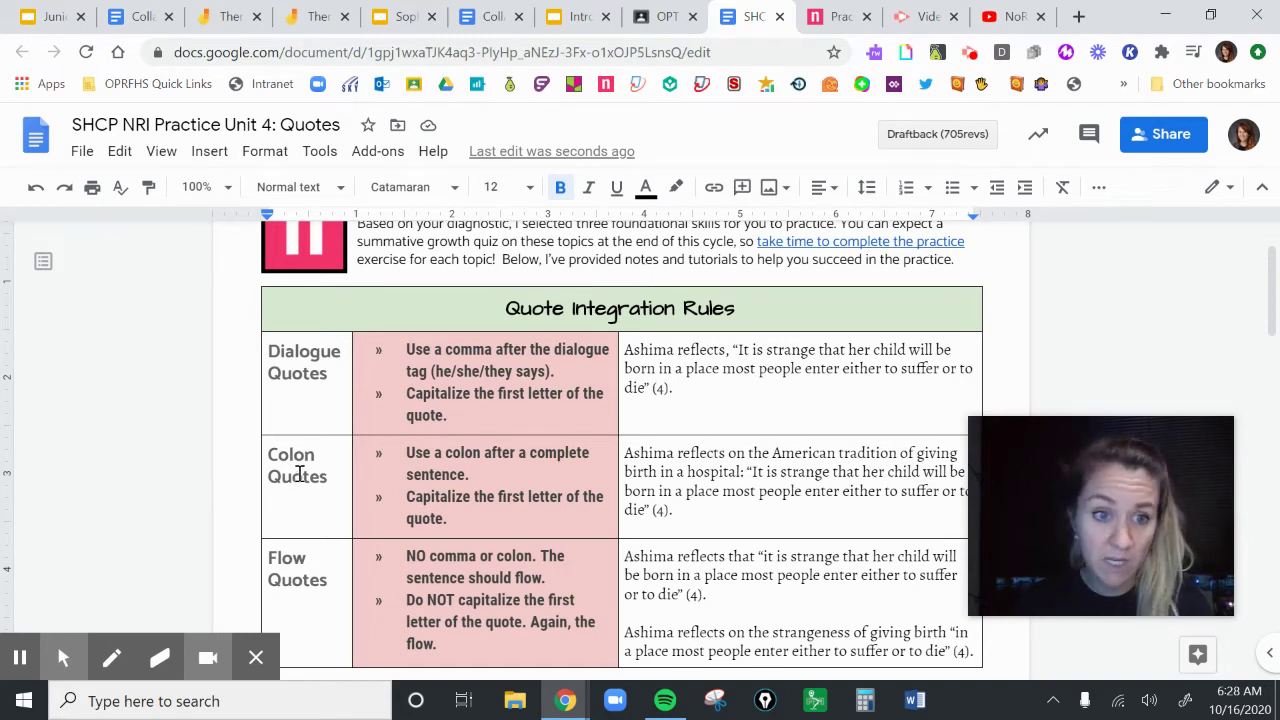
Highlight the Flow, Dialogue and Colon Quotes rows and the punctuation before each example quote.
drag(341, 585, 260, 560)
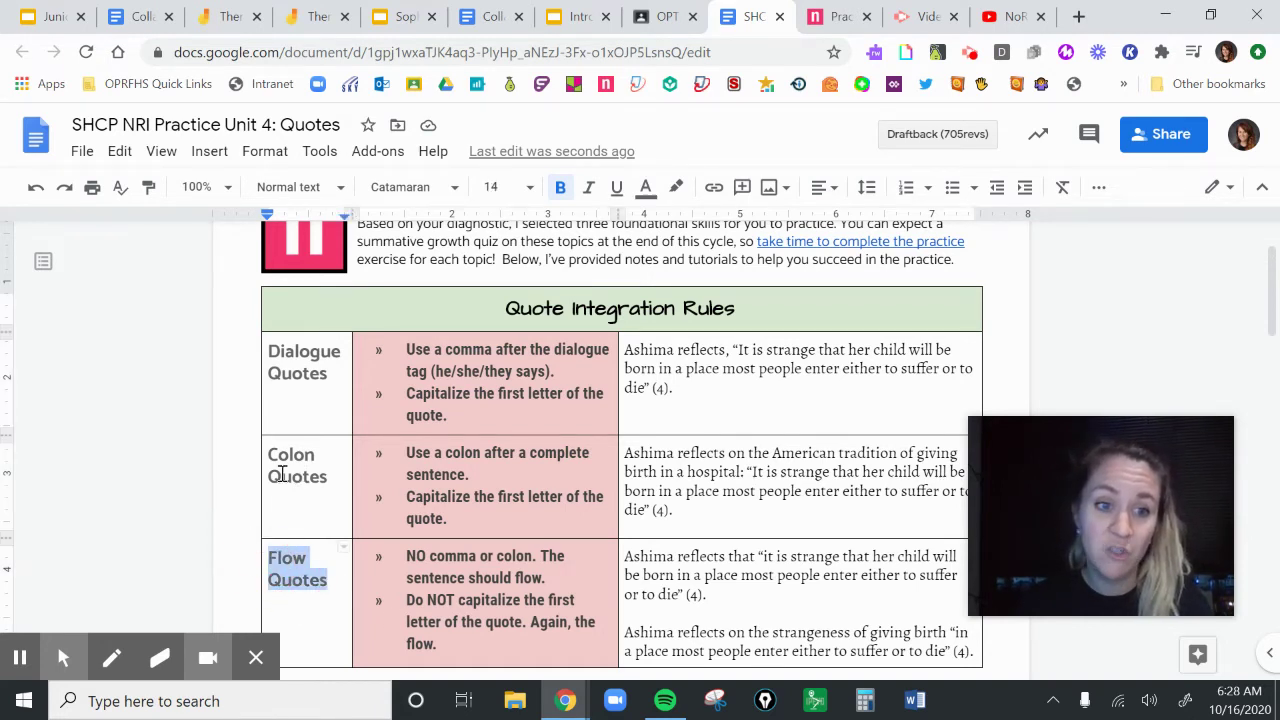
click(333, 373)
drag(326, 373, 281, 352)
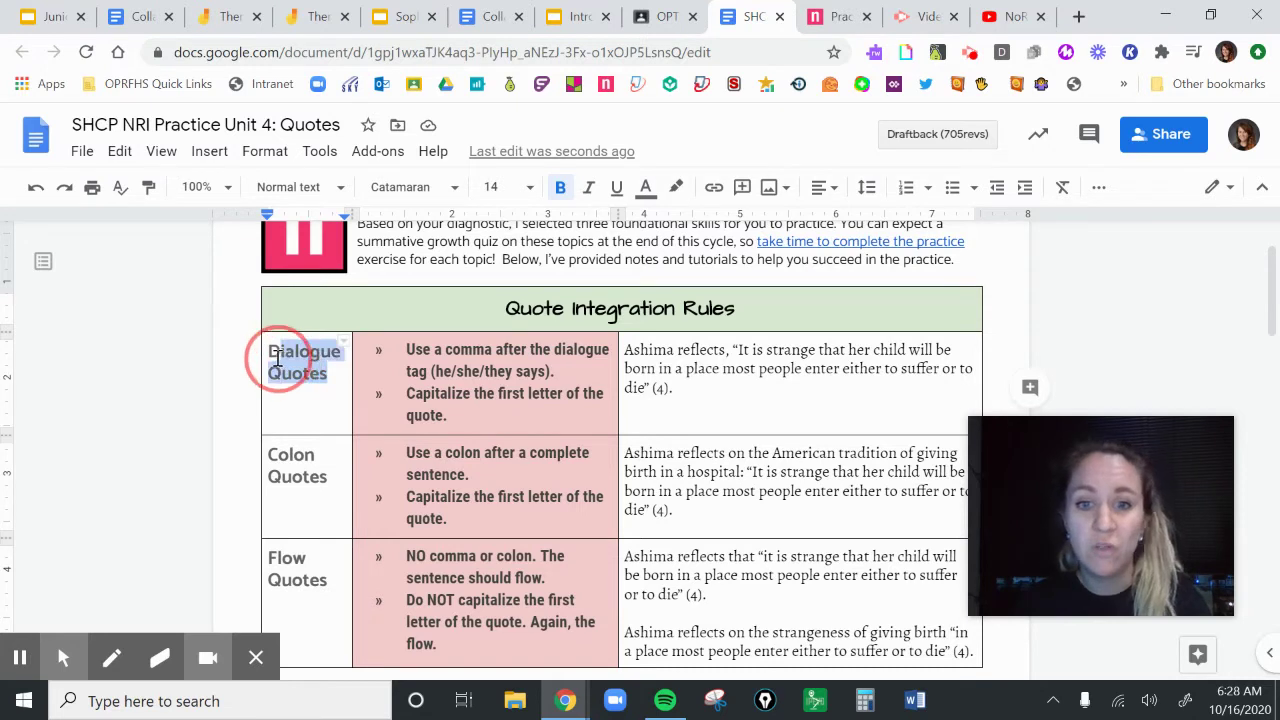
drag(752, 350, 714, 352)
drag(334, 476, 266, 450)
drag(729, 471, 760, 473)
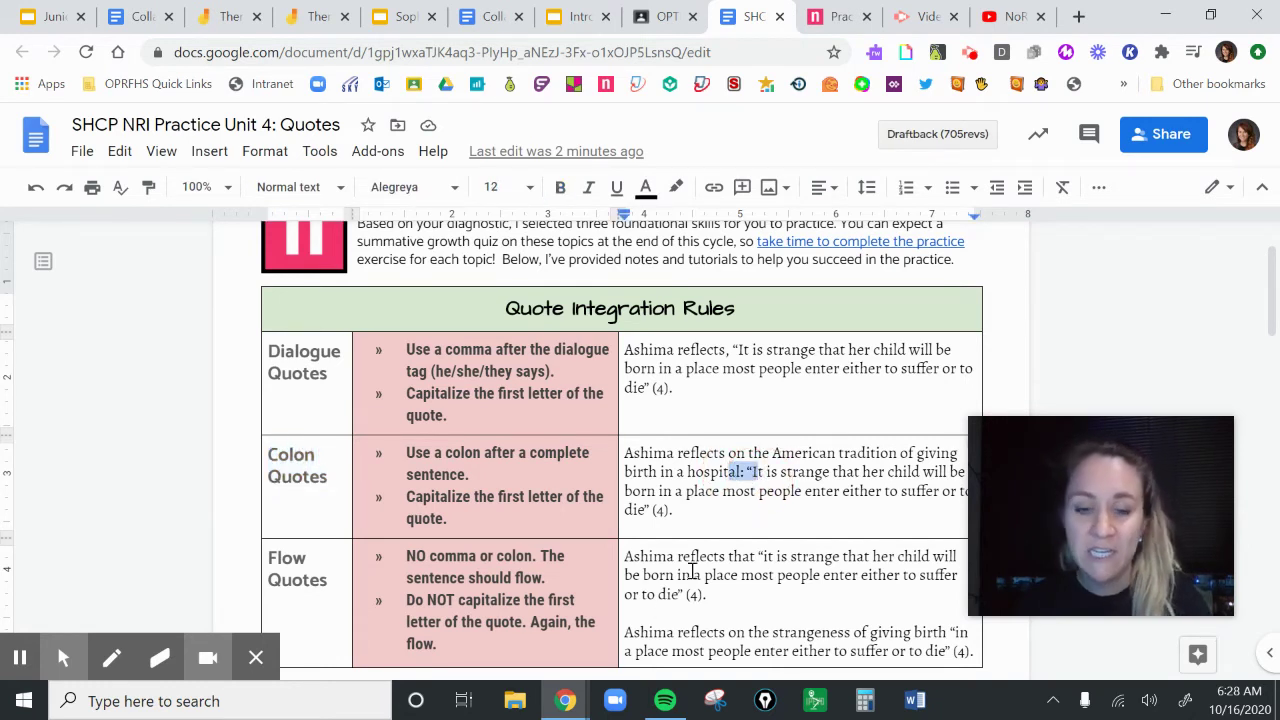
Highlight the dialogue tag and the complete sentence introducing the colon quote in the examples.
drag(731, 350, 763, 350)
drag(748, 471, 776, 472)
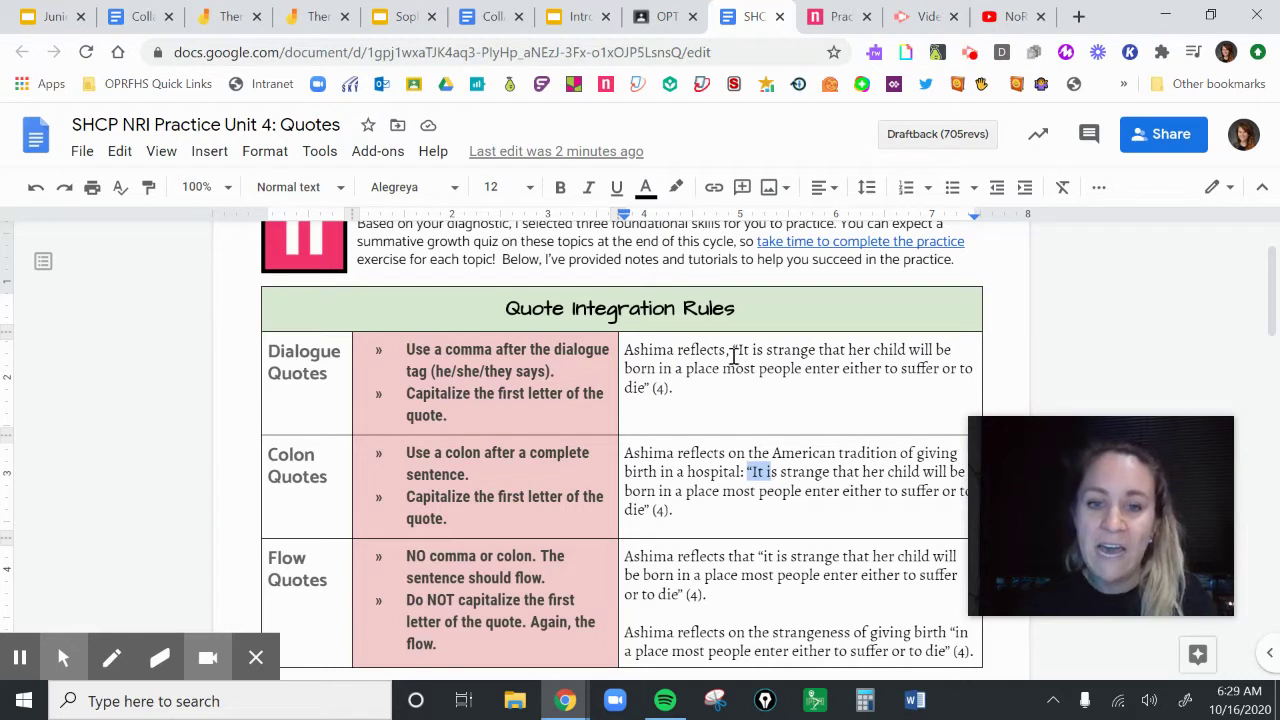
drag(733, 356, 625, 356)
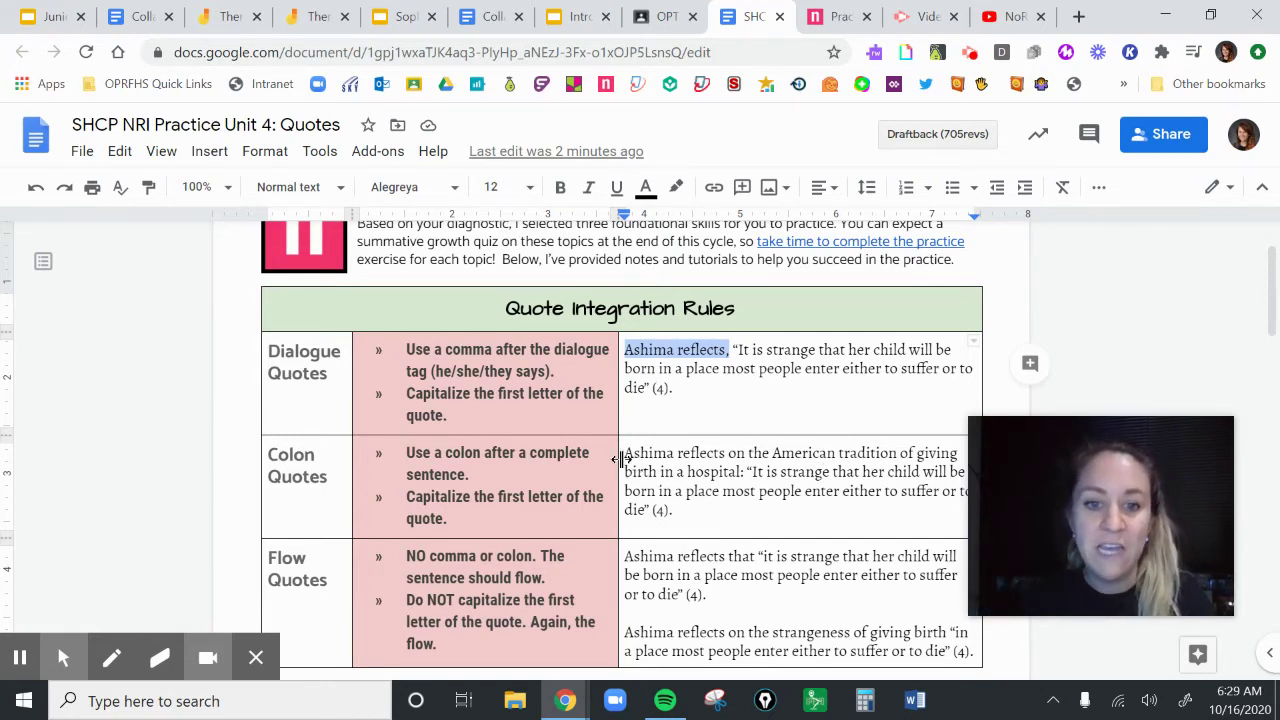
drag(626, 457, 740, 477)
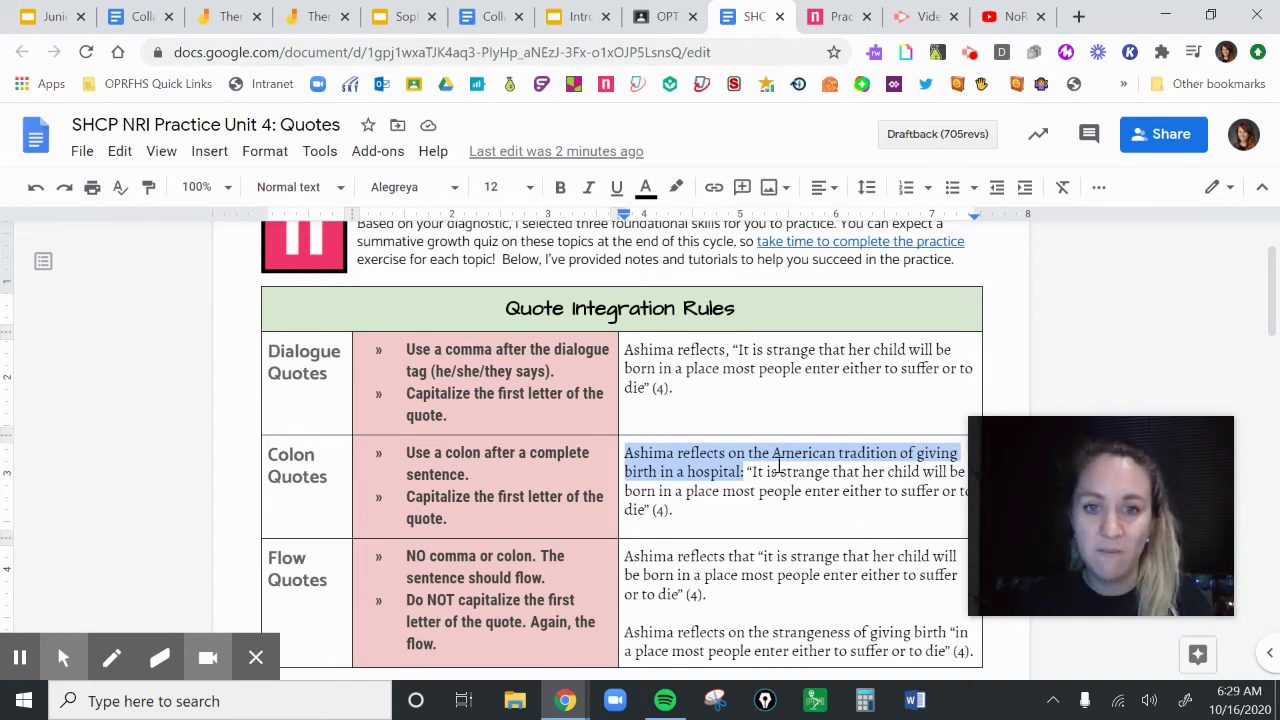
drag(736, 352, 646, 366)
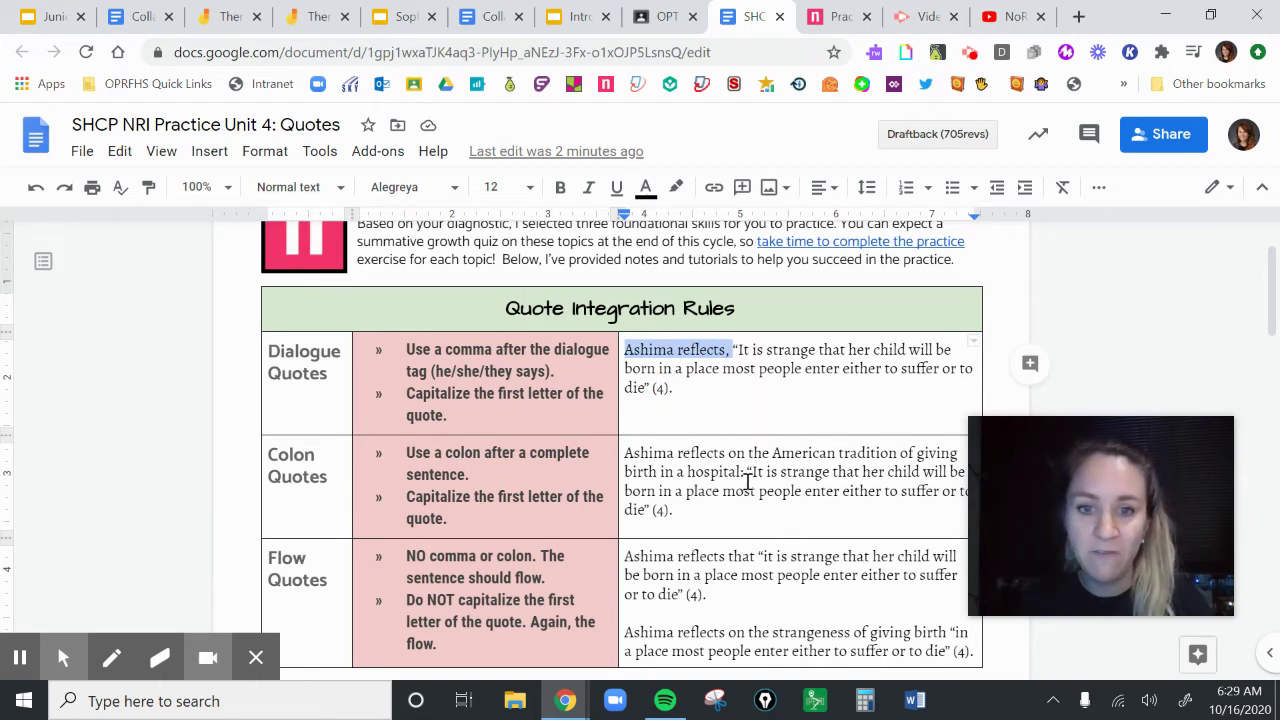
drag(748, 472, 624, 456)
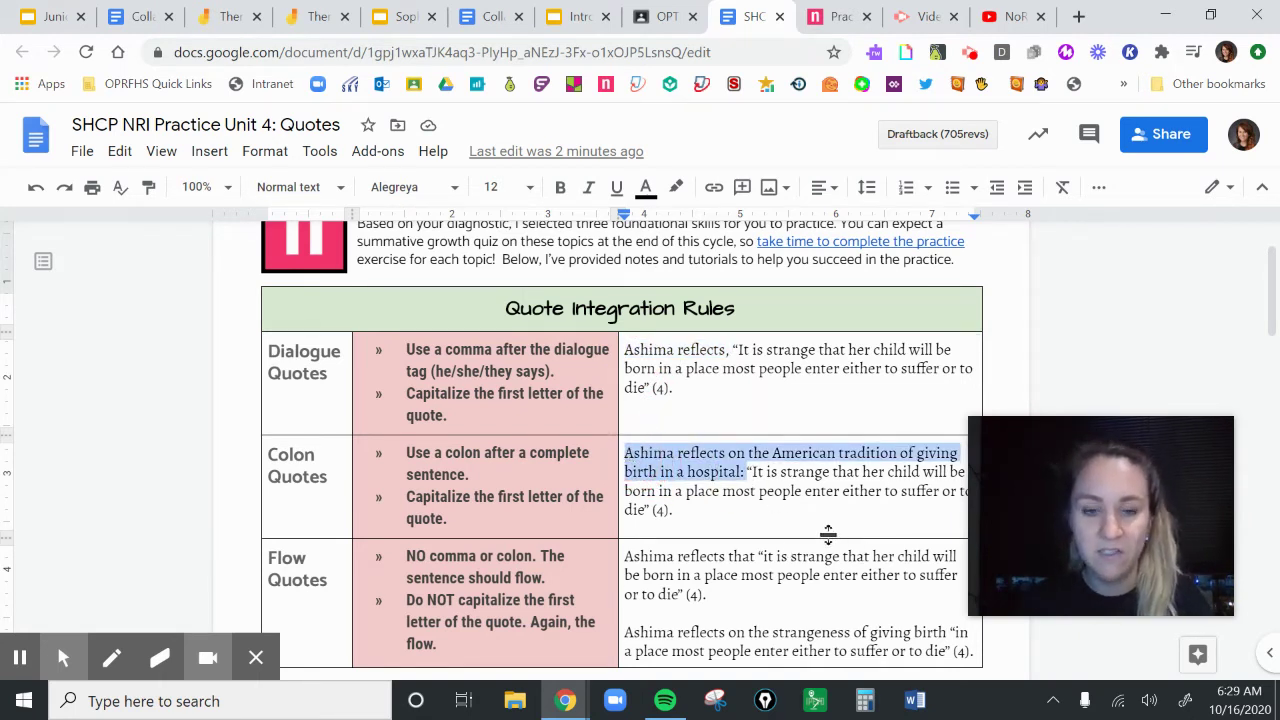
Switch to NoRedInk and scroll through the Unit 4 Practice: Quote Integration topic list.
click(814, 20)
scroll(843, 314, up, 7)
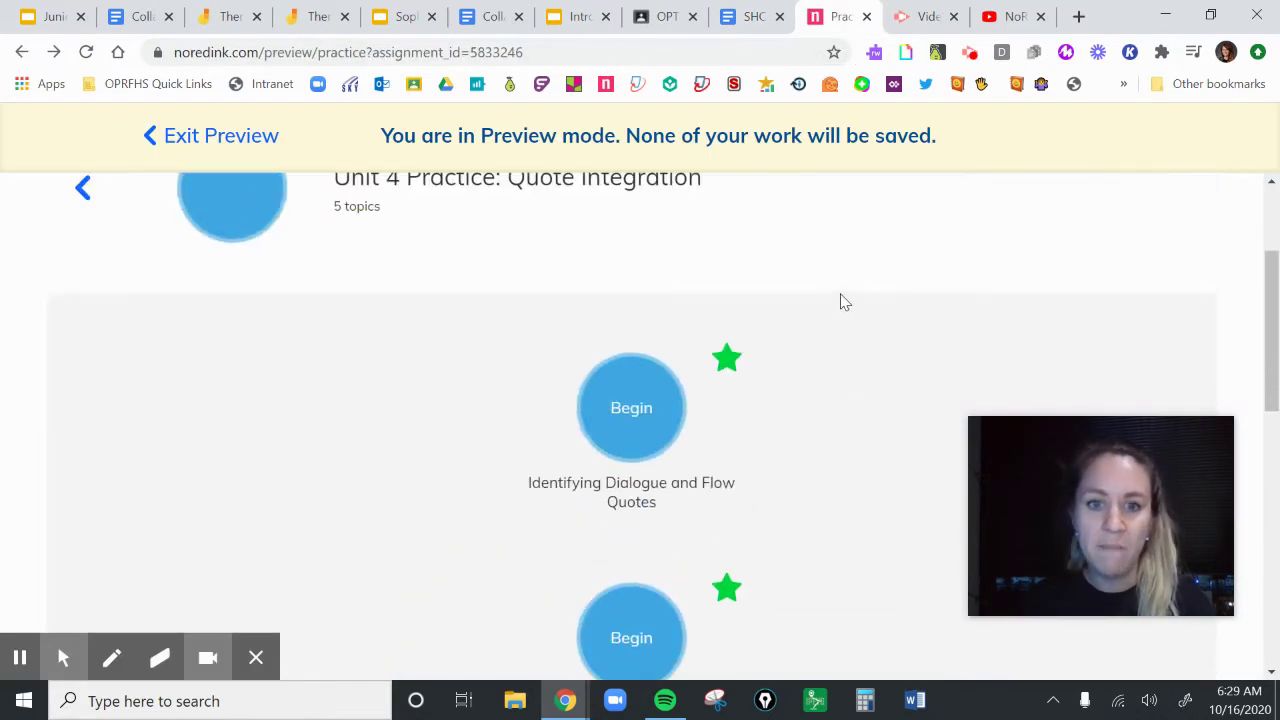
scroll(838, 290, down, 6)
scroll(840, 290, down, 2)
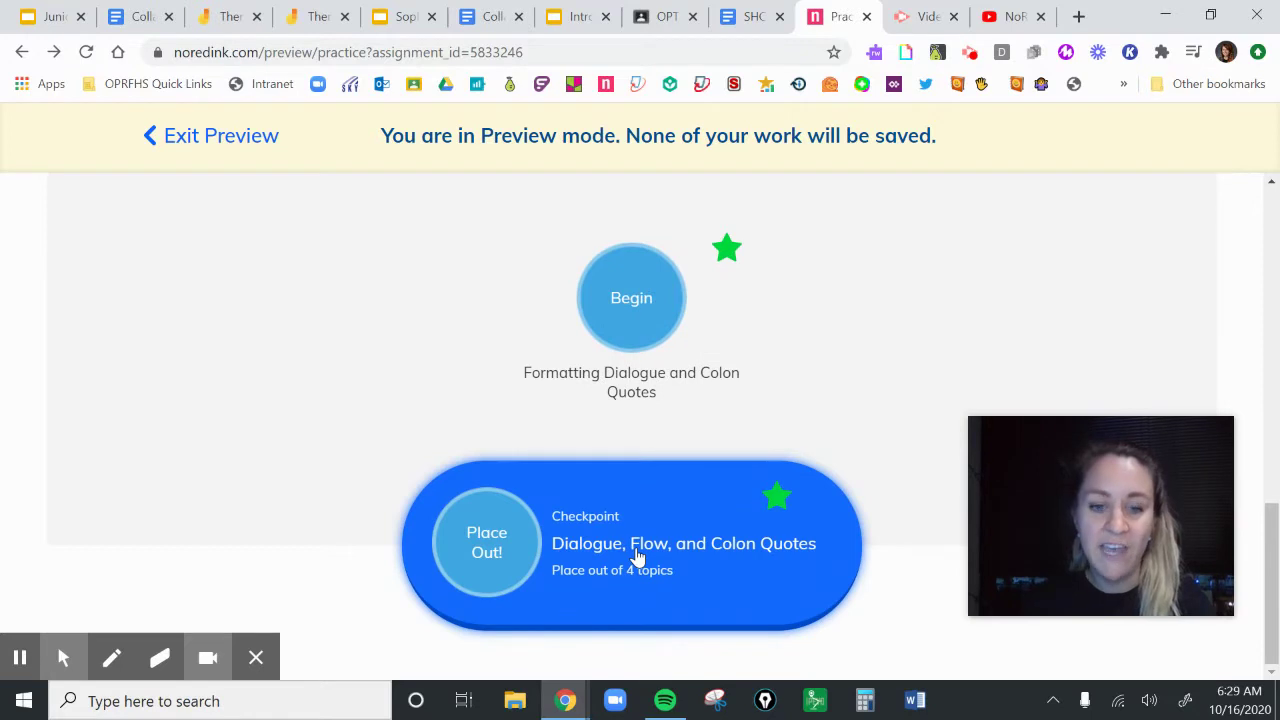
scroll(646, 443, up, 4)
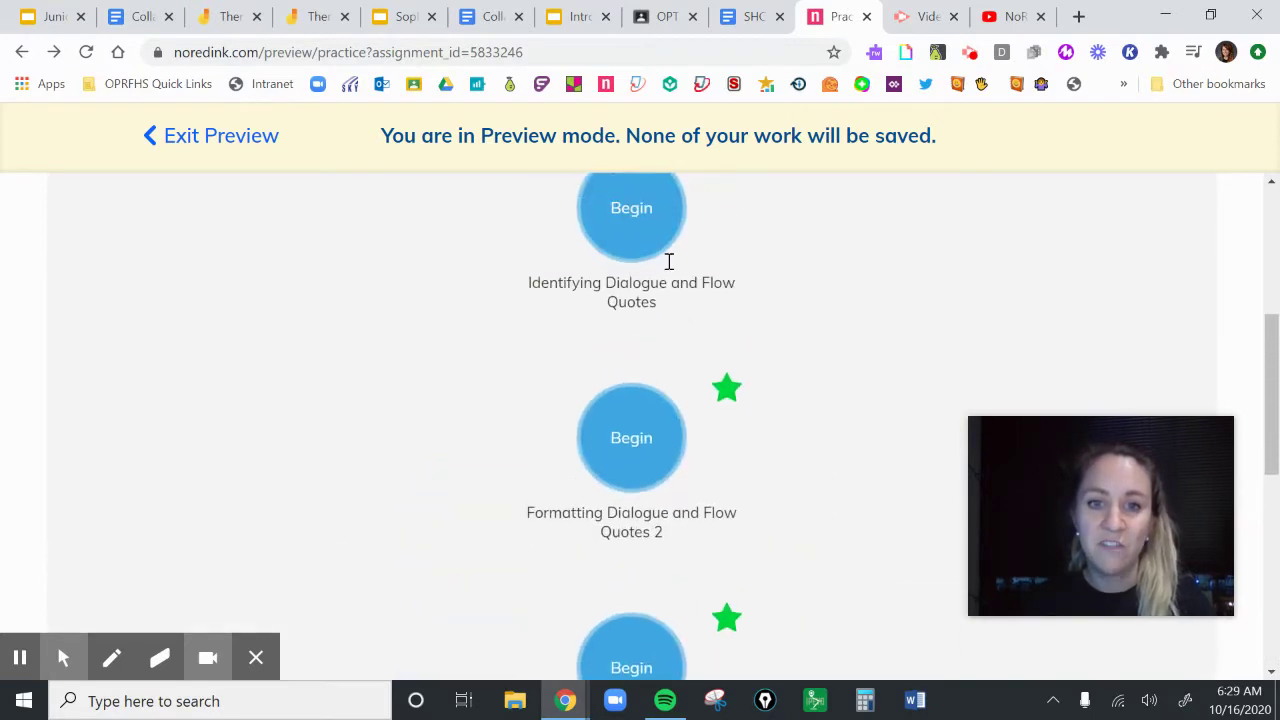
scroll(740, 475, down, 2)
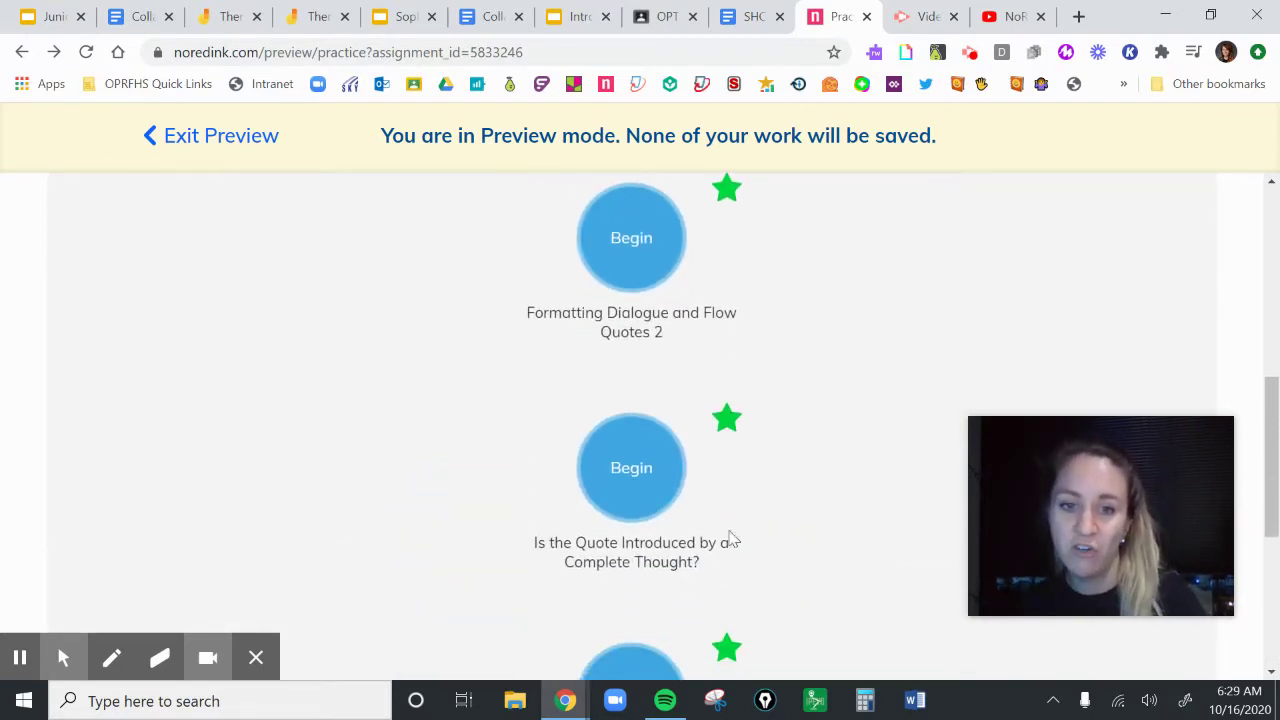
scroll(733, 545, down, 2)
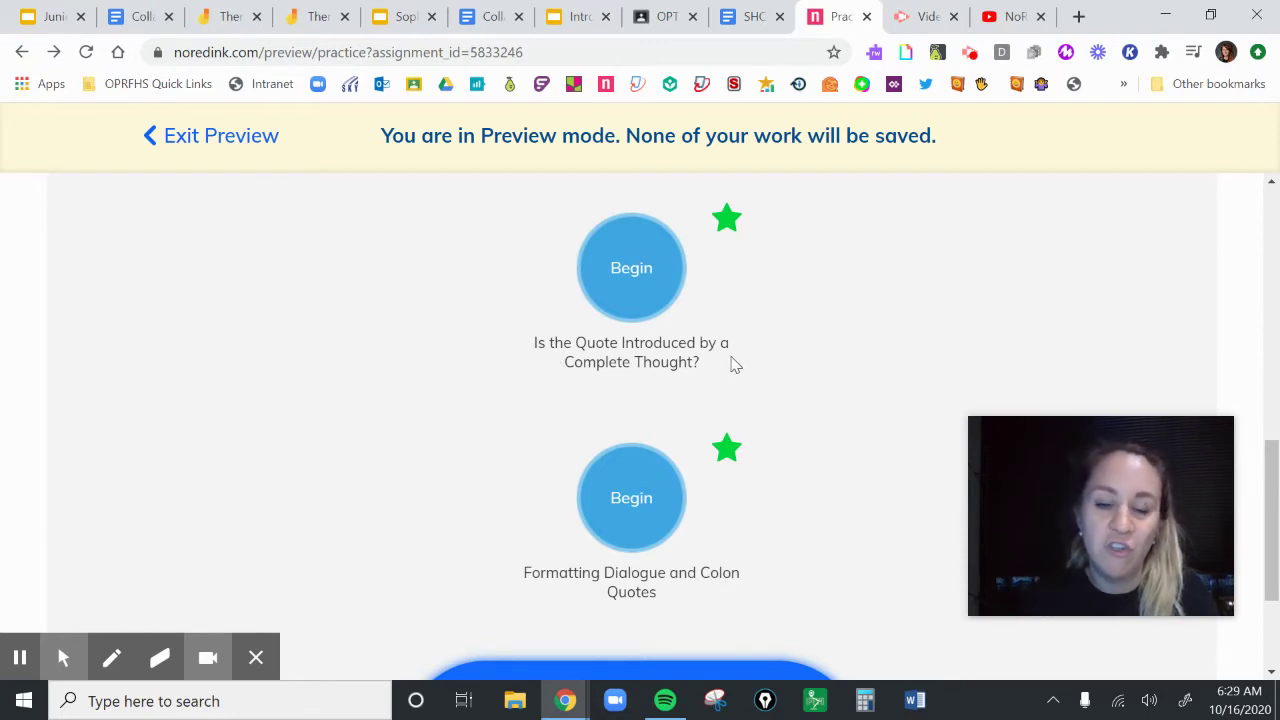
Read the complete-thought introduction lesson, then start that topic's 10-question quiz.
click(652, 294)
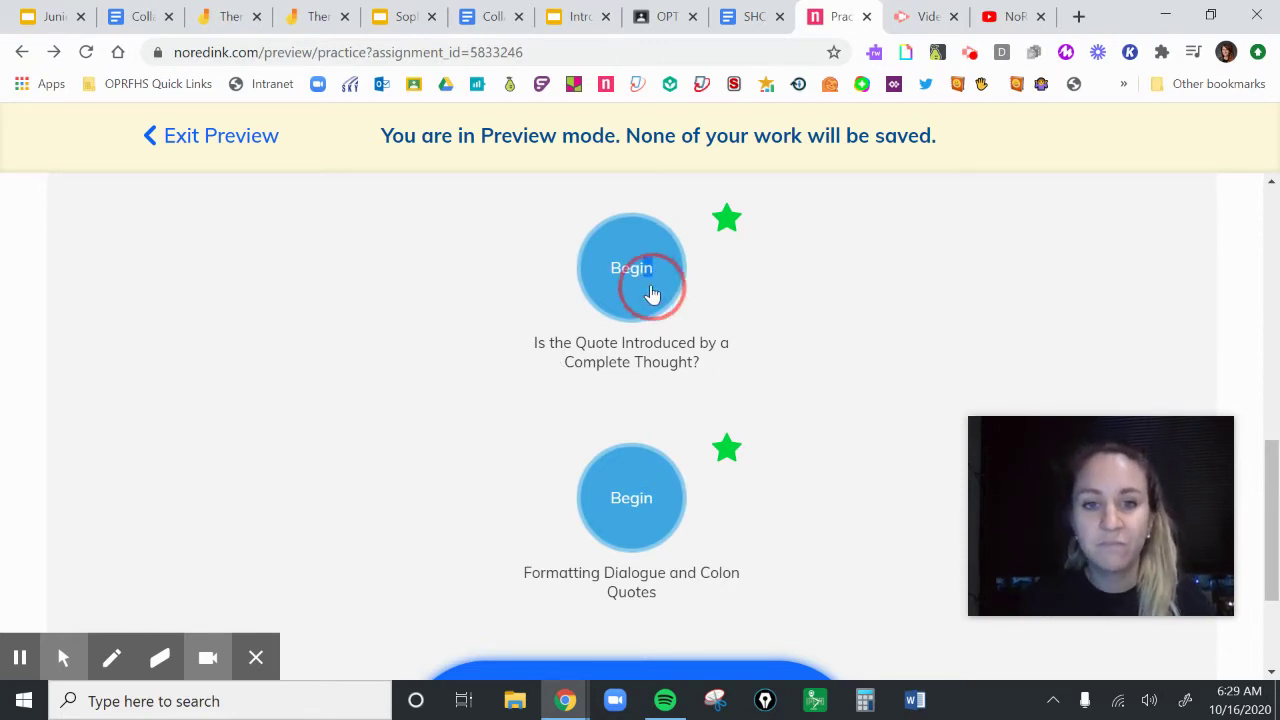
click(630, 229)
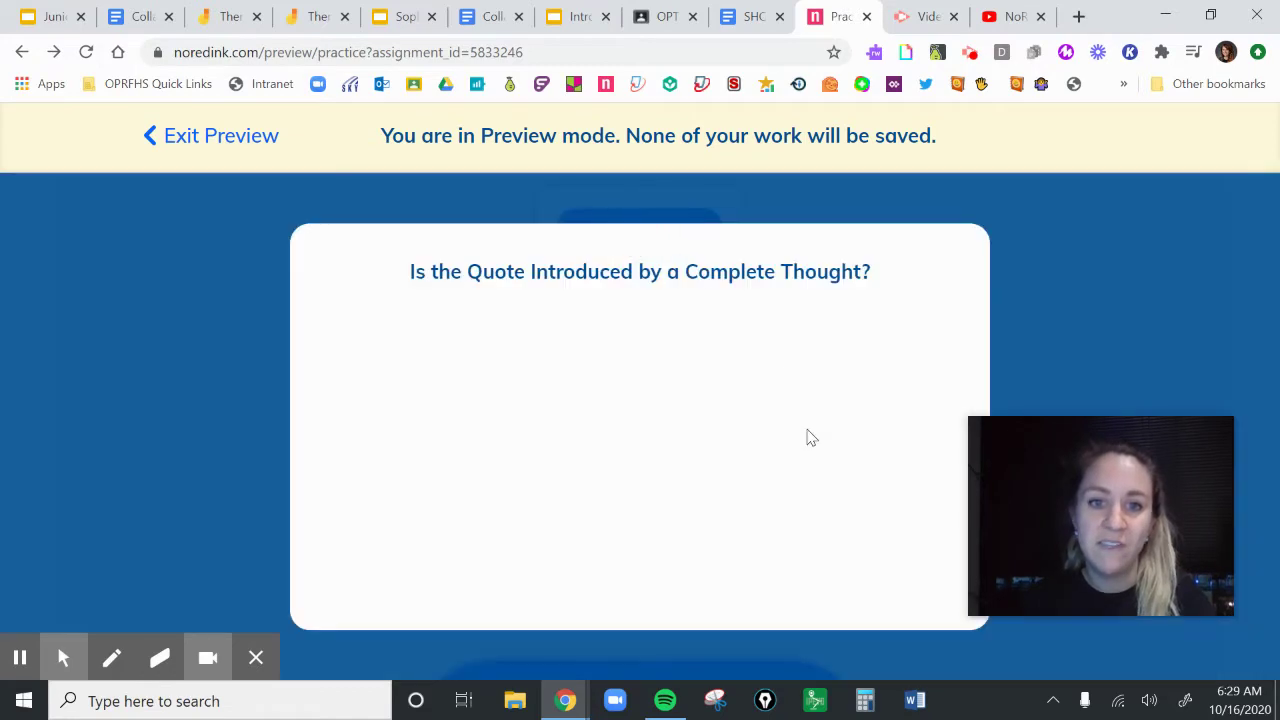
scroll(804, 440, down, 3)
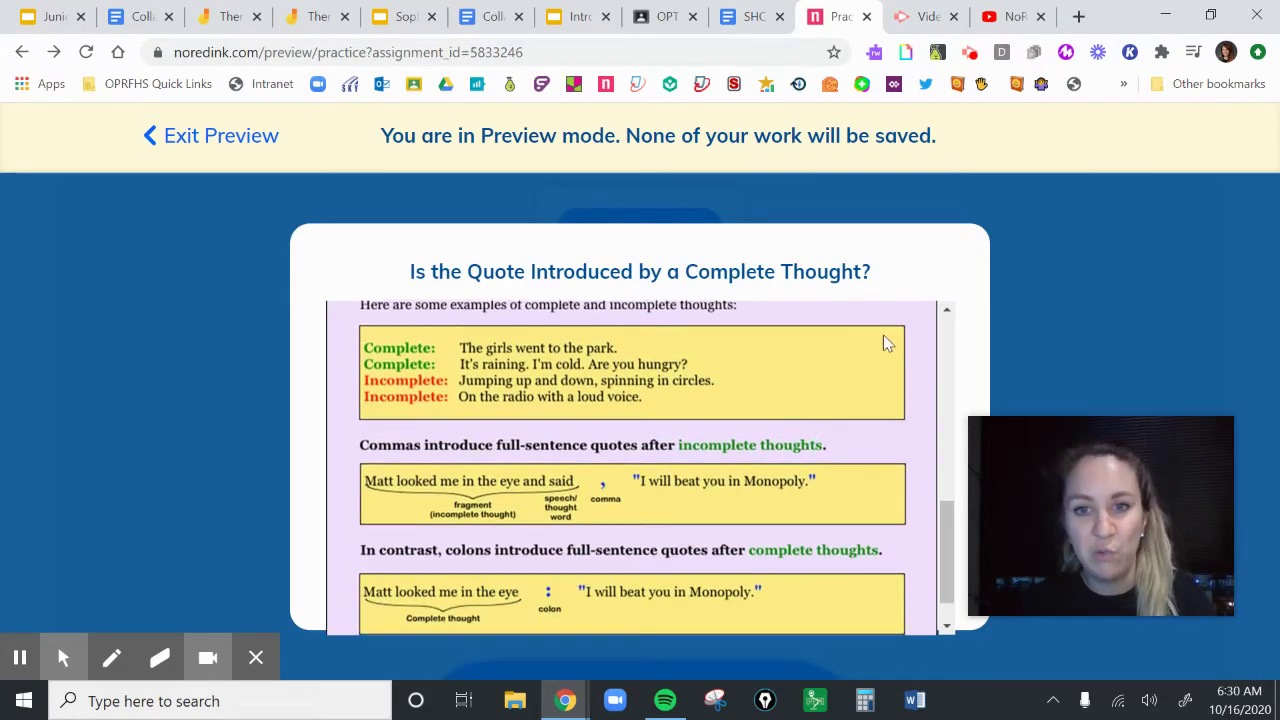
click(1058, 258)
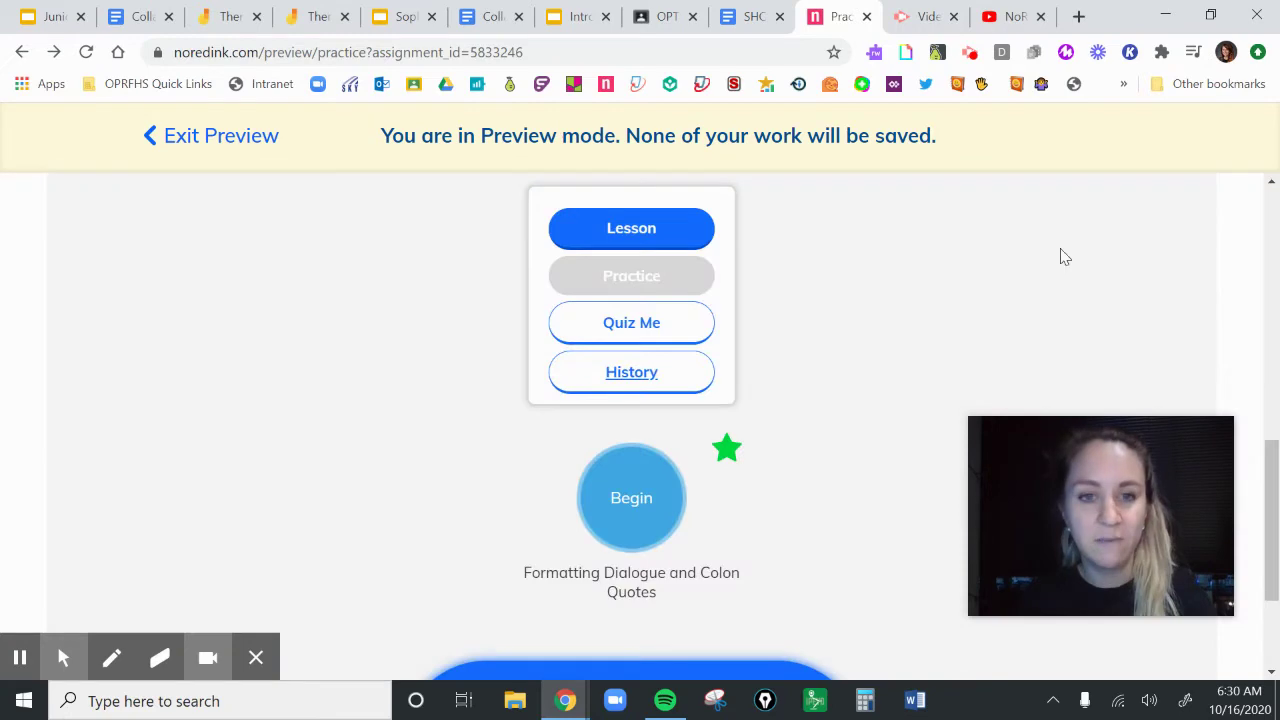
click(633, 322)
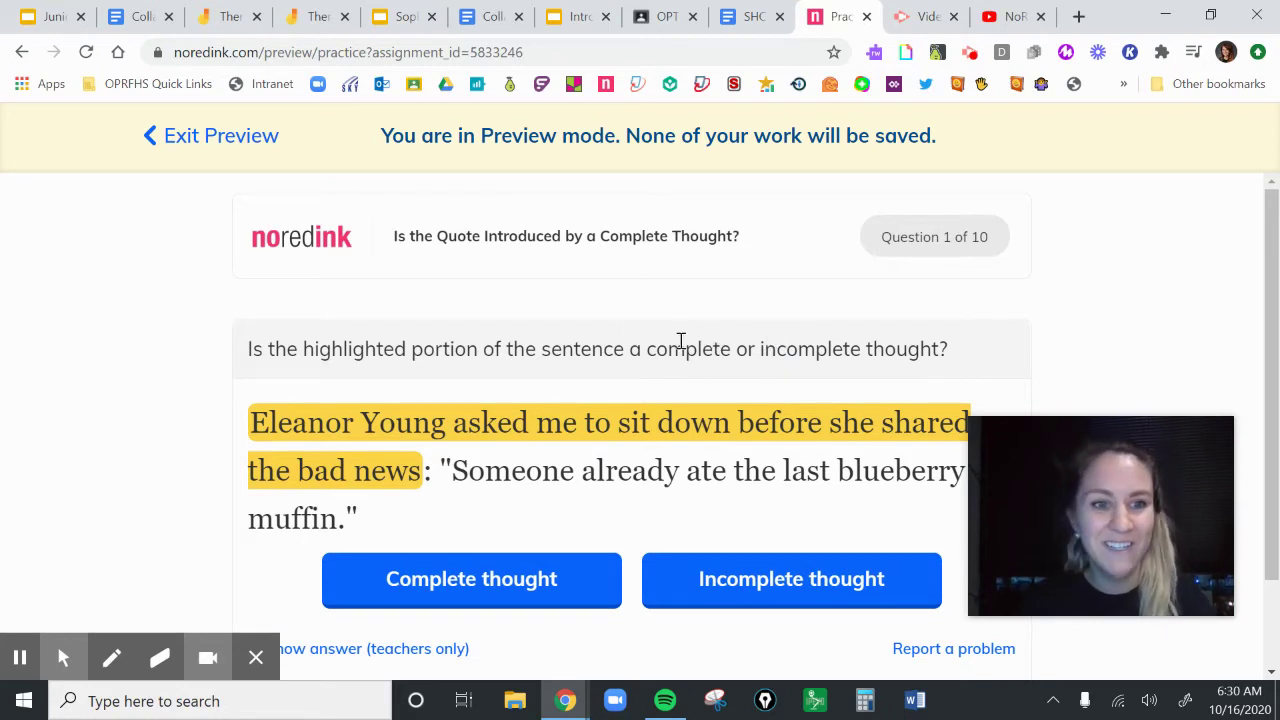
Answer questions 1–2 as complete thoughts and questions 3–4 as incomplete thoughts.
scroll(155, 358, down, 1)
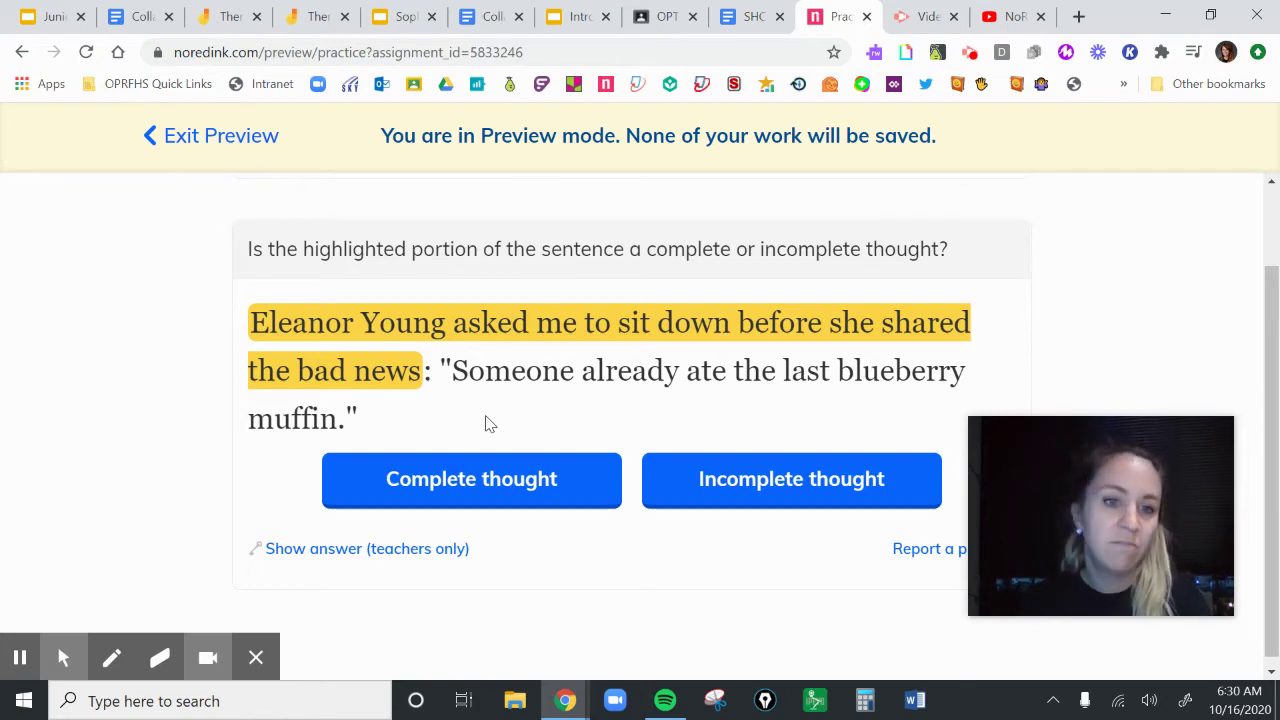
click(482, 497)
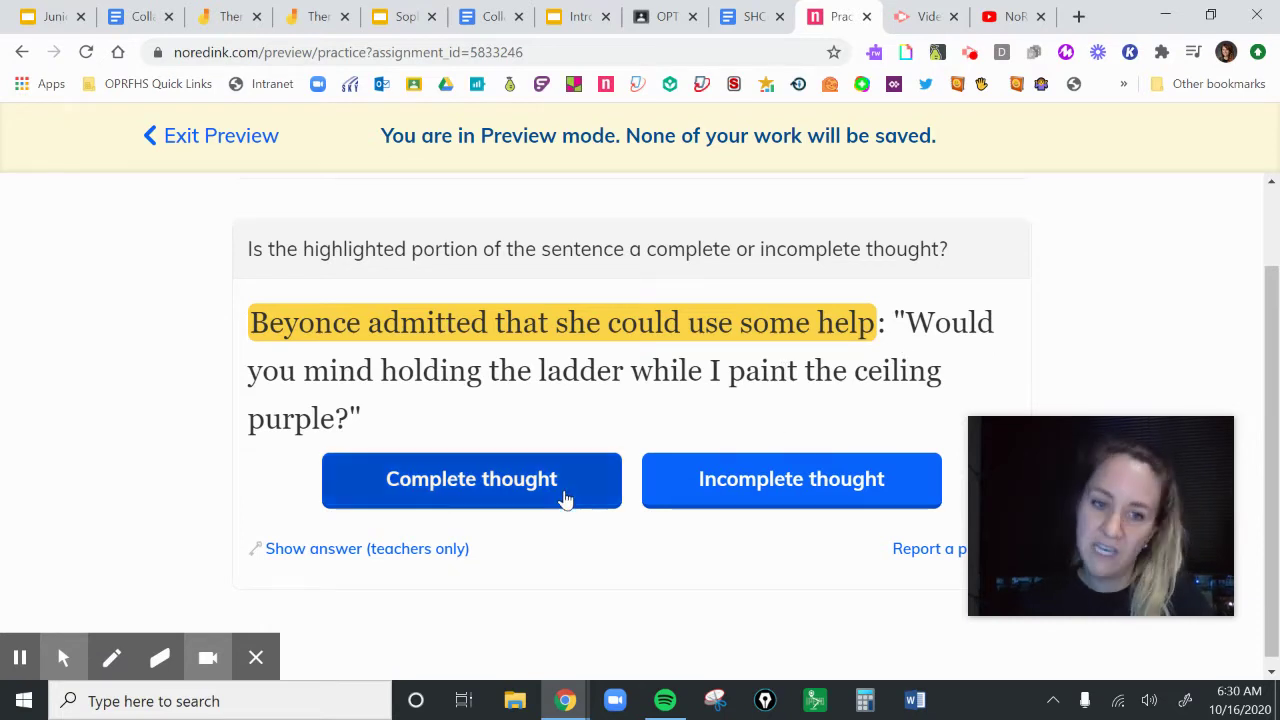
click(532, 483)
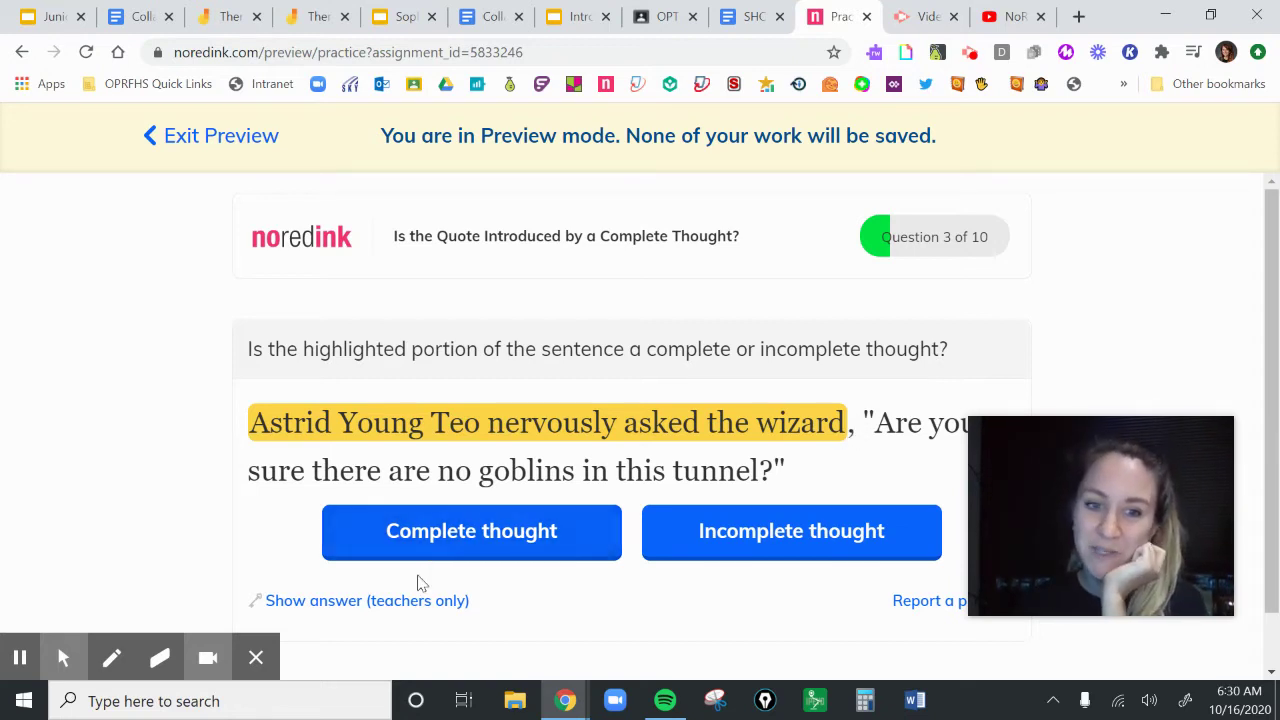
click(830, 543)
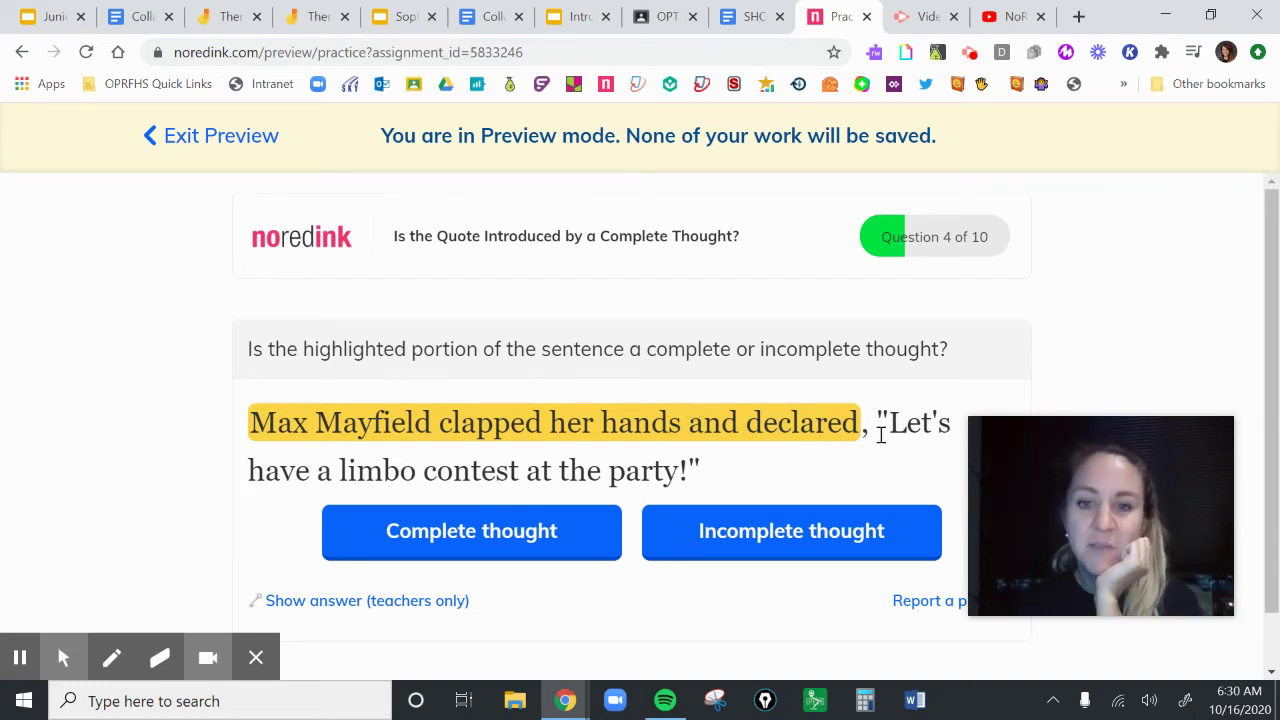
click(820, 527)
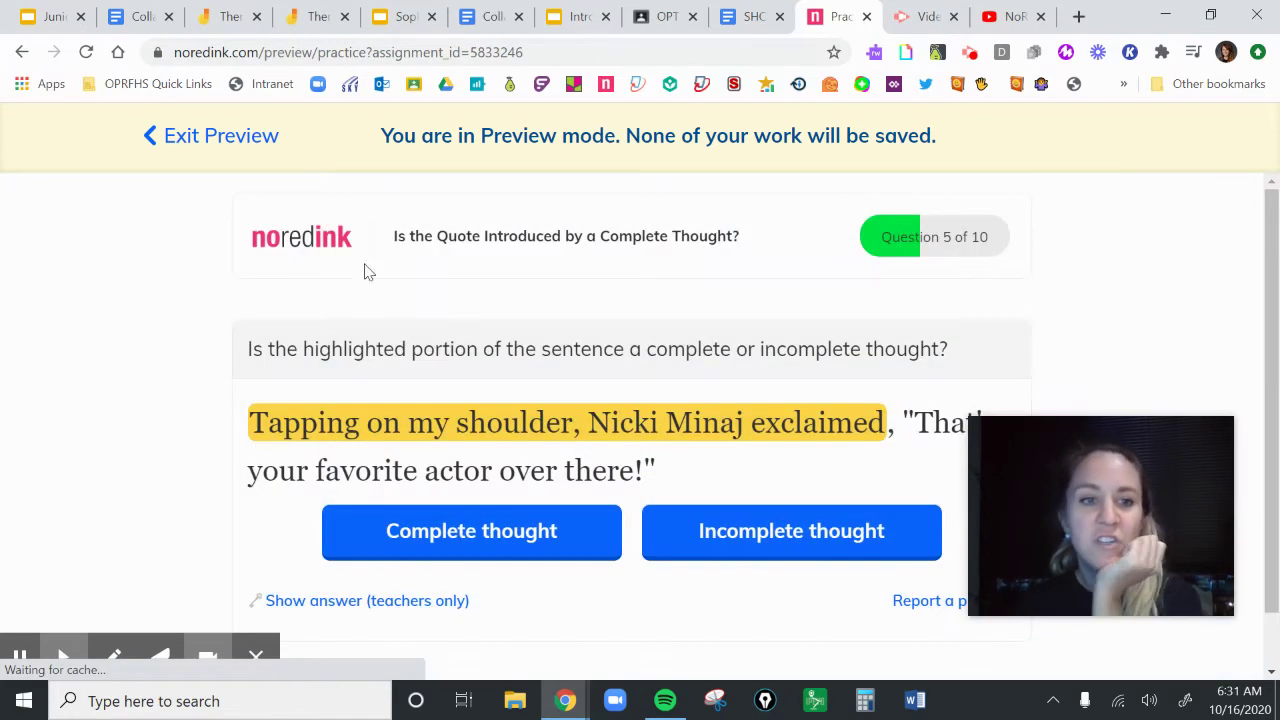
Exit the quiz preview and begin Practice on Formatting Dialogue and Colon Quotes.
click(176, 137)
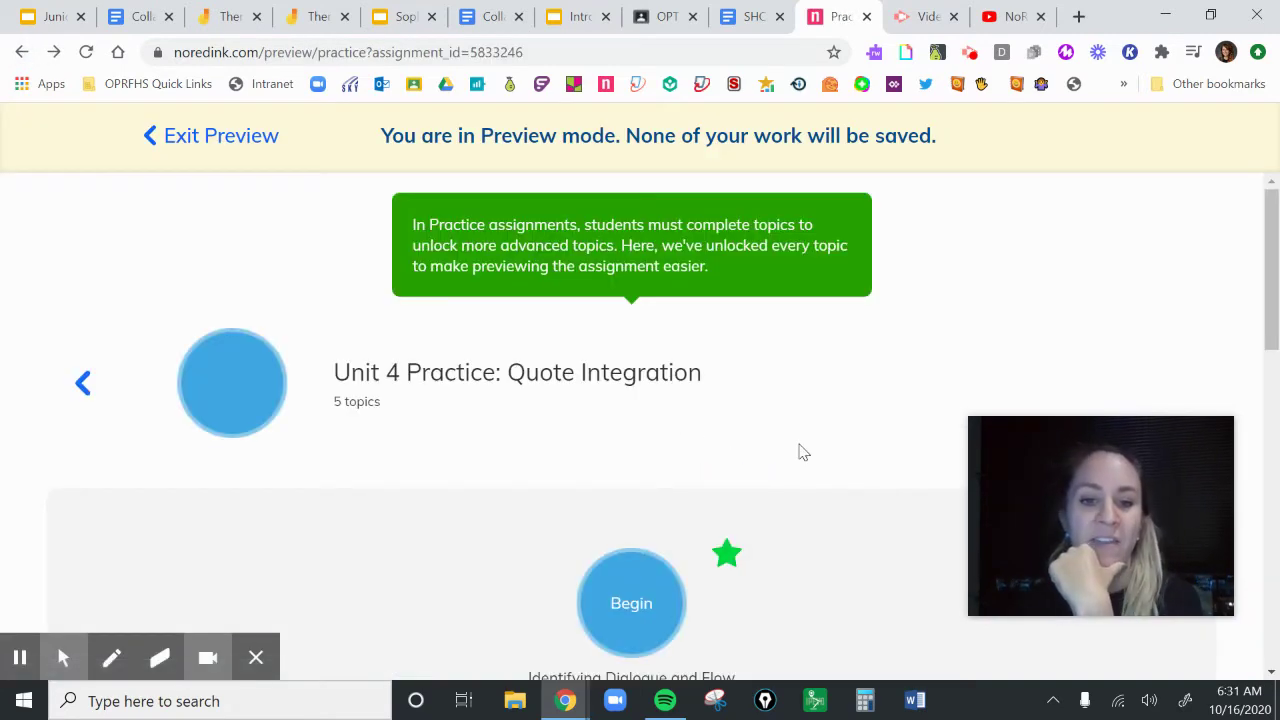
scroll(797, 451, down, 4)
scroll(799, 452, down, 4)
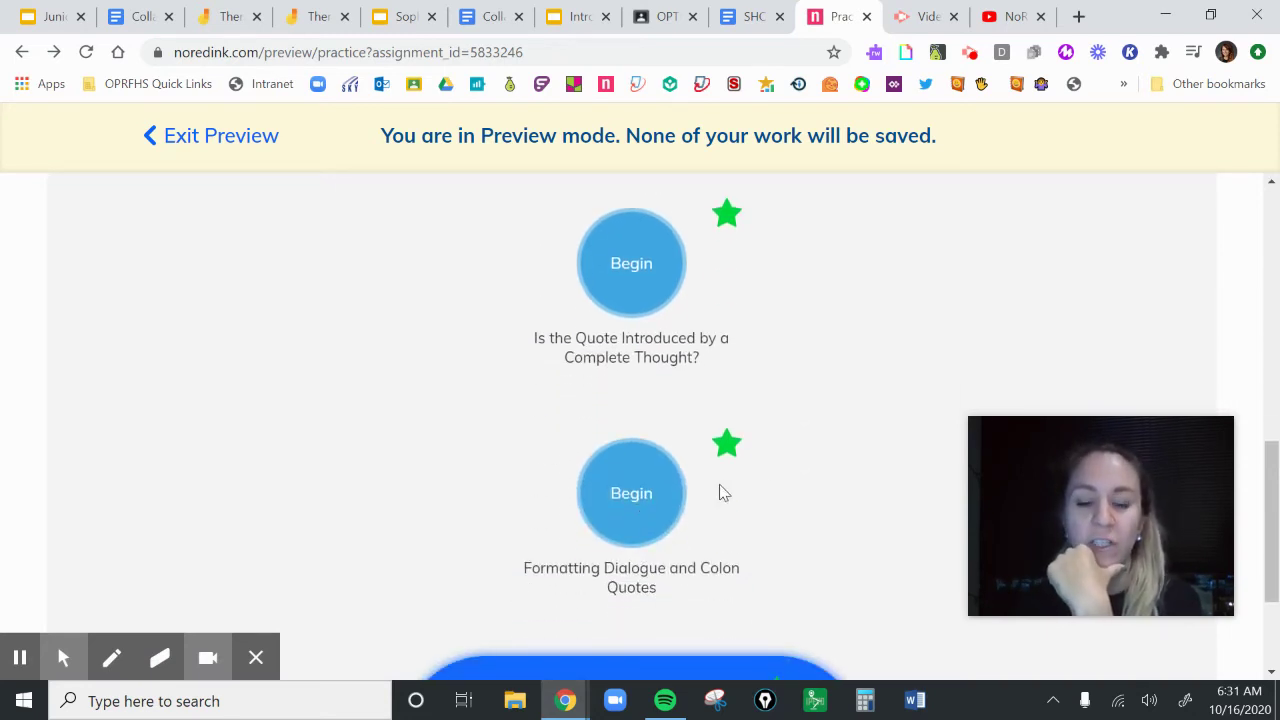
click(628, 508)
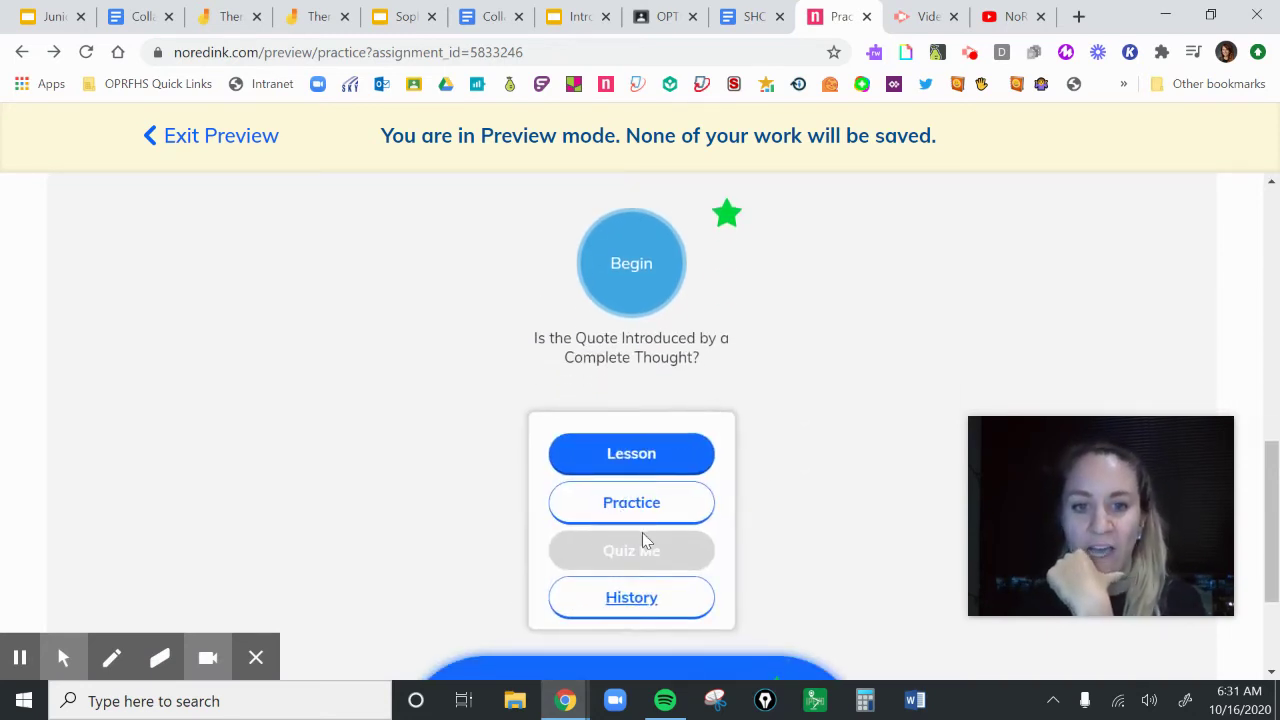
click(646, 508)
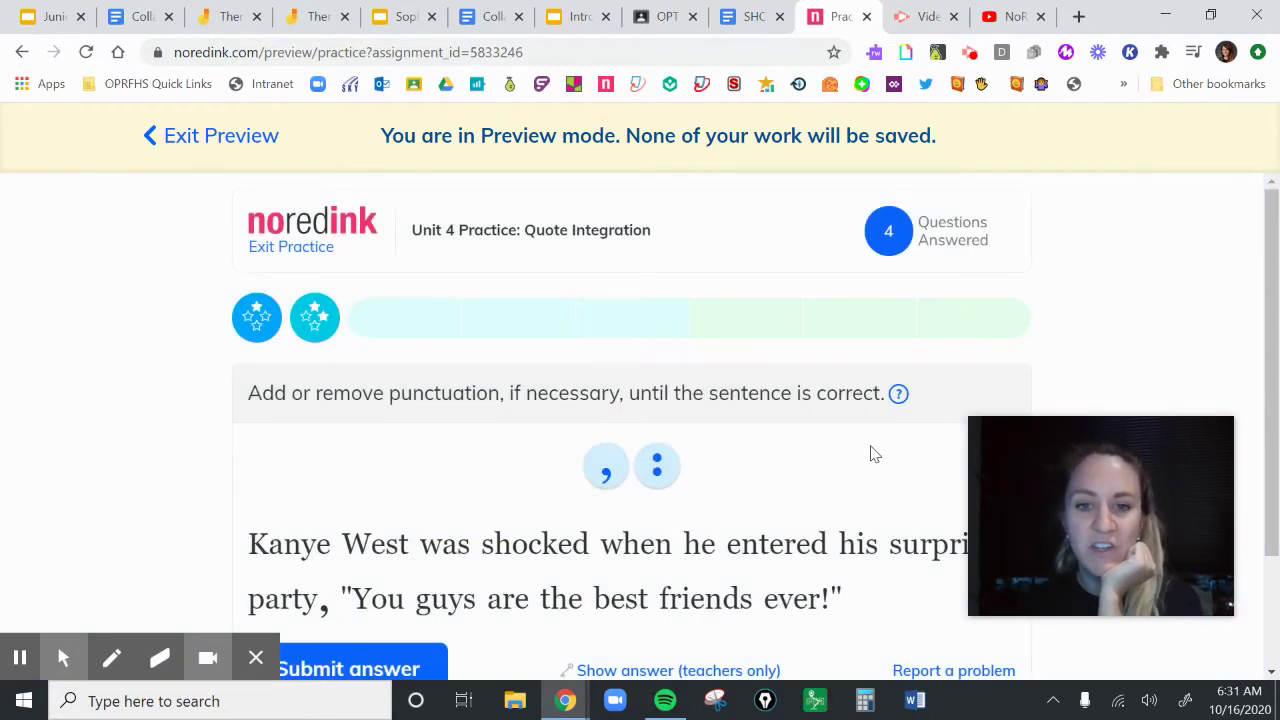
Replace the comma after 'party' with a colon, then submit the Kanye West and detective sentences.
scroll(868, 470, down, 2)
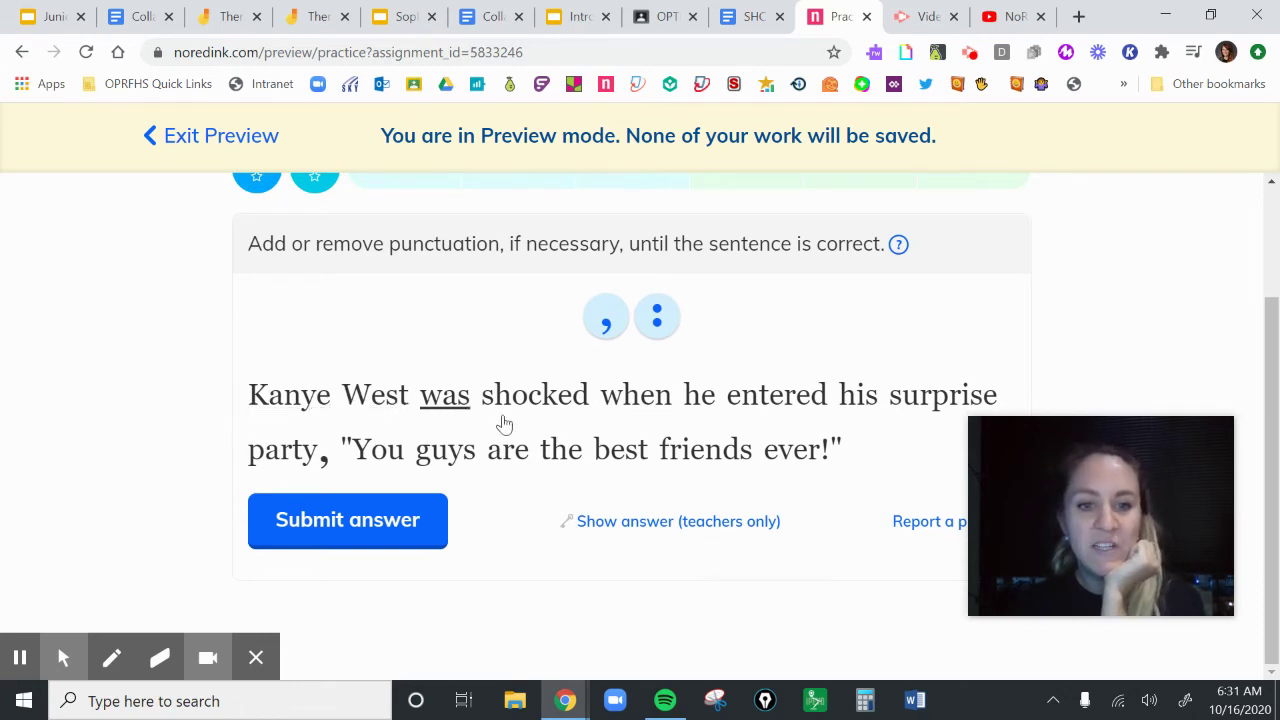
click(322, 455)
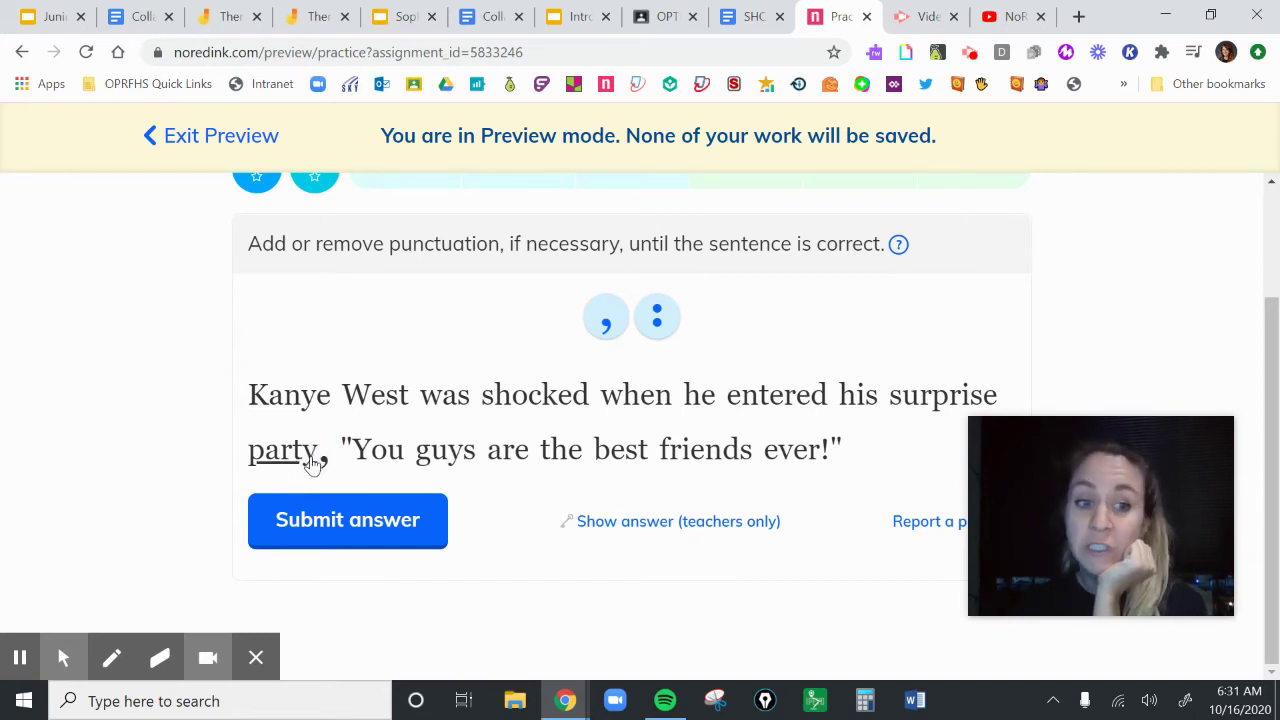
drag(657, 318, 326, 450)
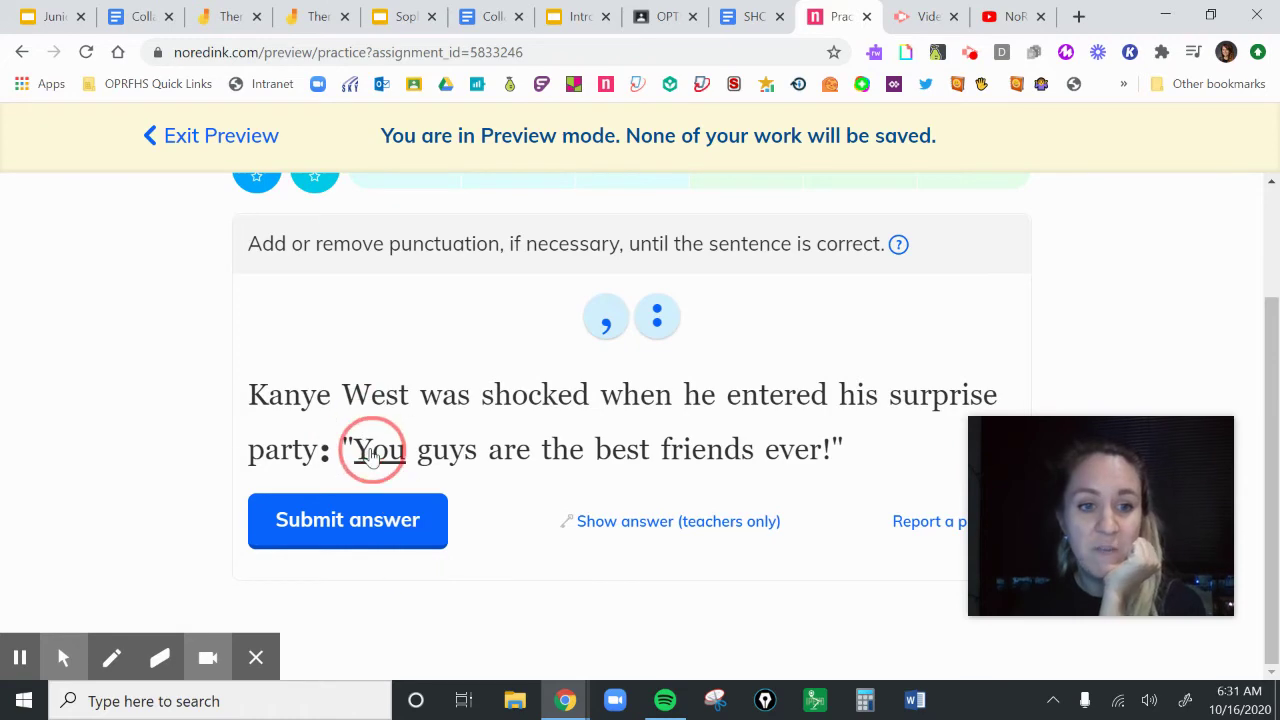
click(391, 531)
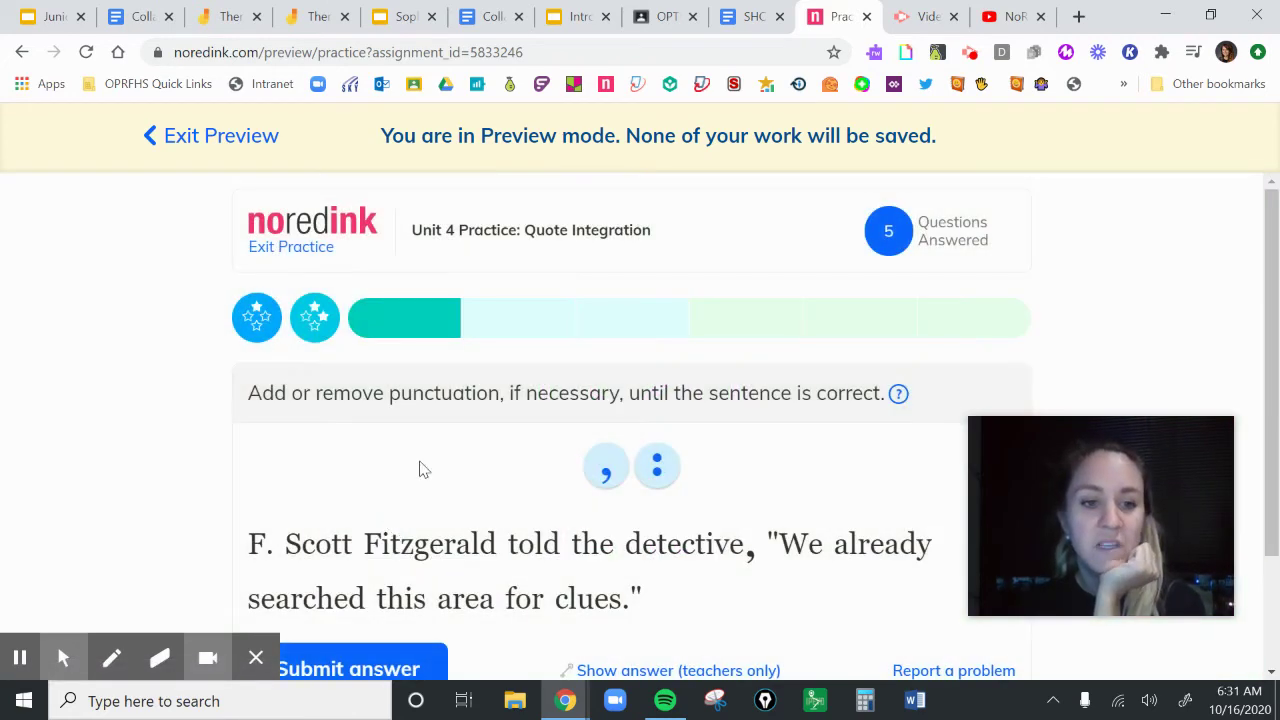
scroll(420, 466, down, 1)
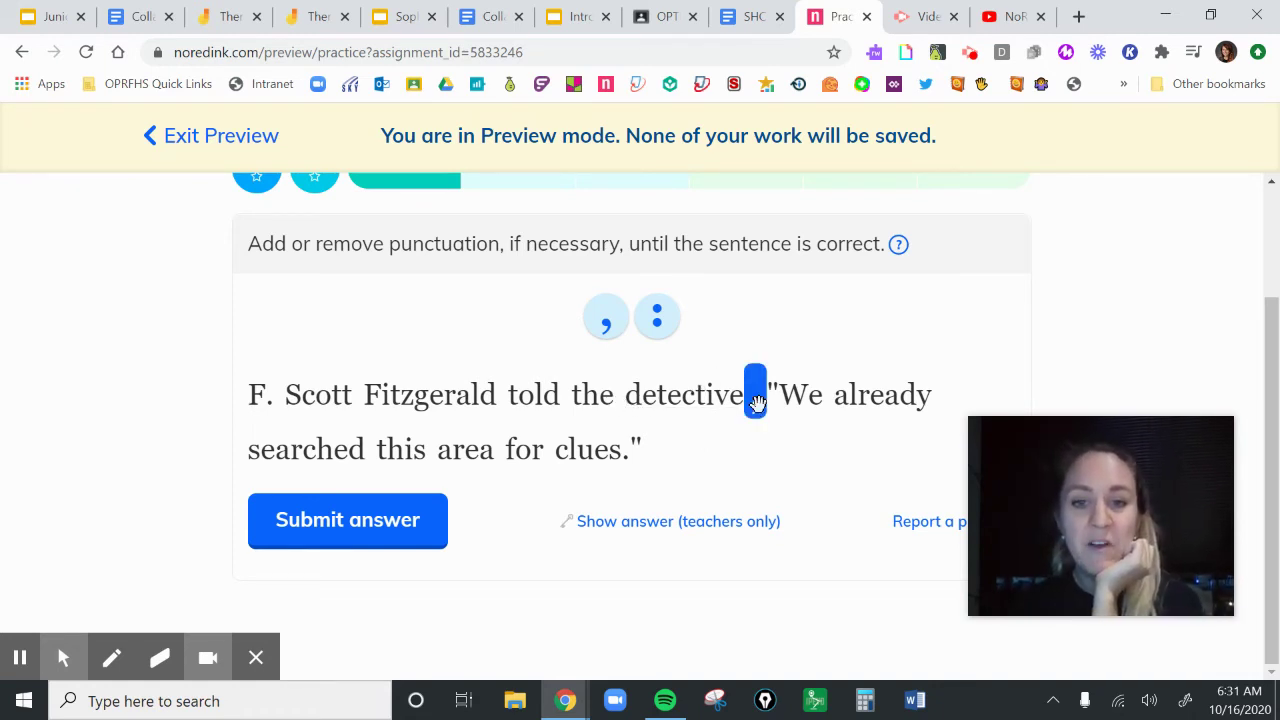
click(341, 536)
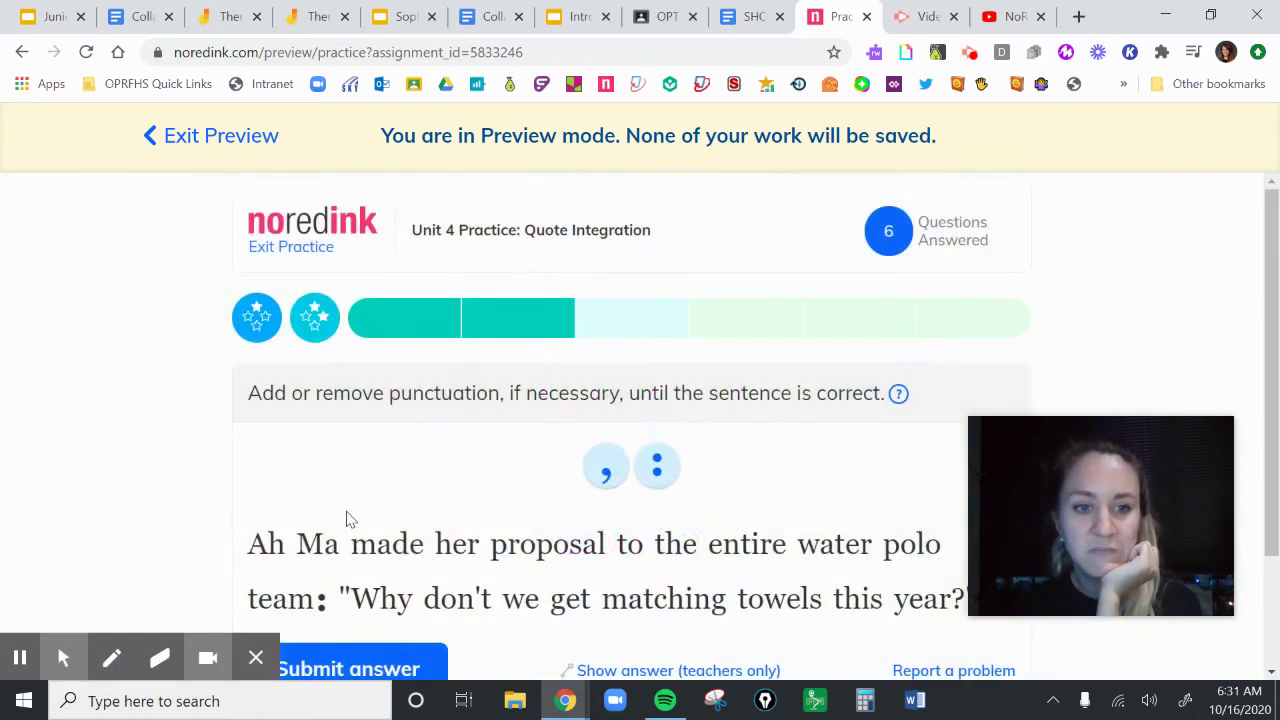
Submit the water polo sentence, fix the George R.R. Martin sentence with a colon and capital, then exit.
scroll(340, 480, down, 2)
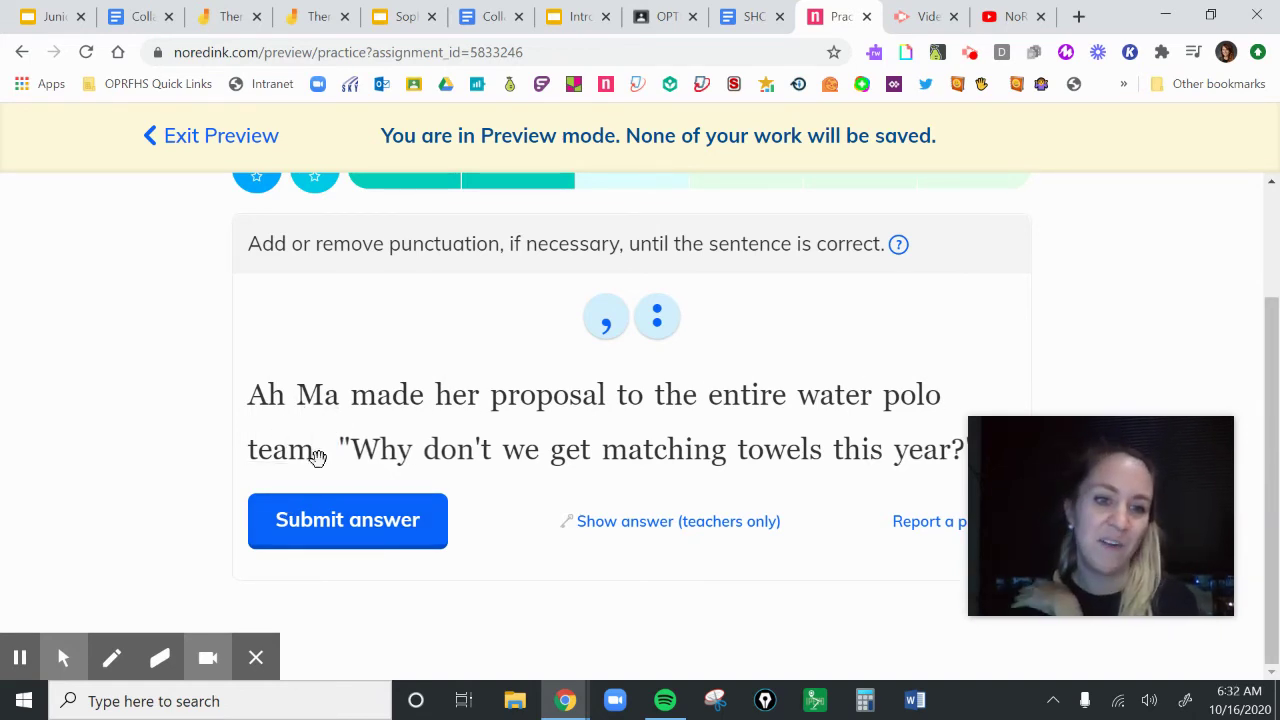
drag(320, 450, 328, 465)
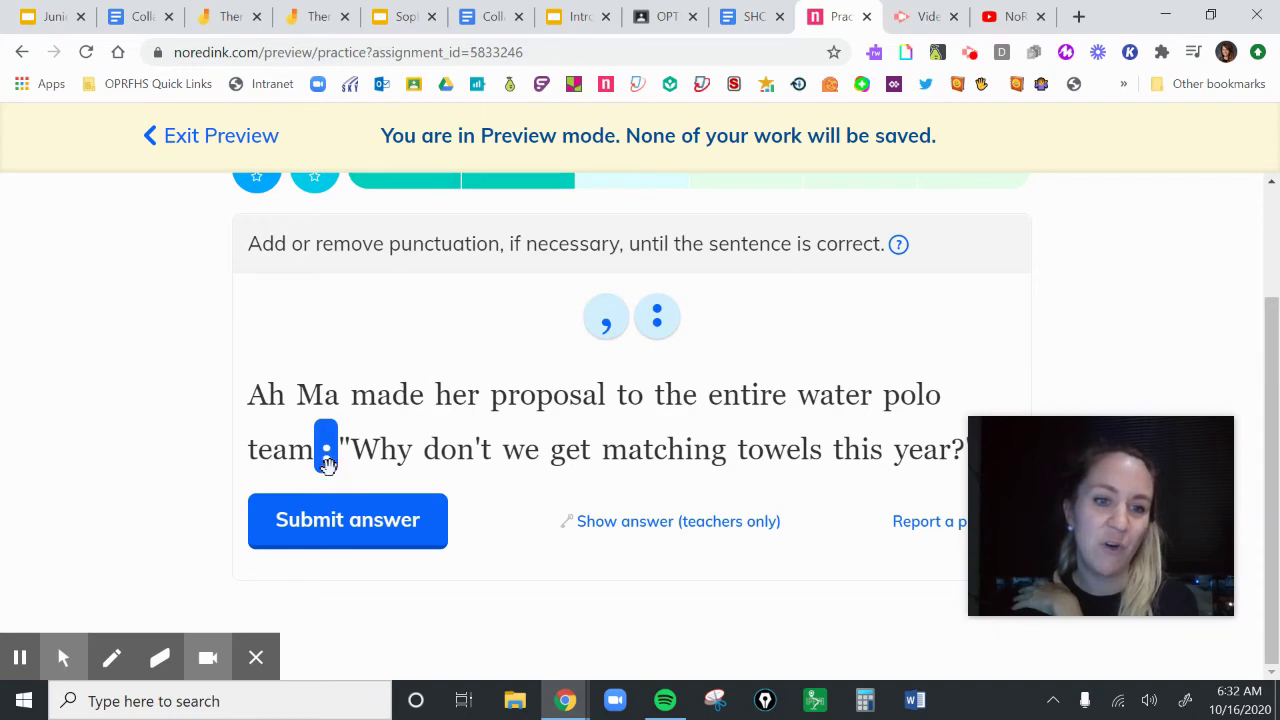
click(357, 522)
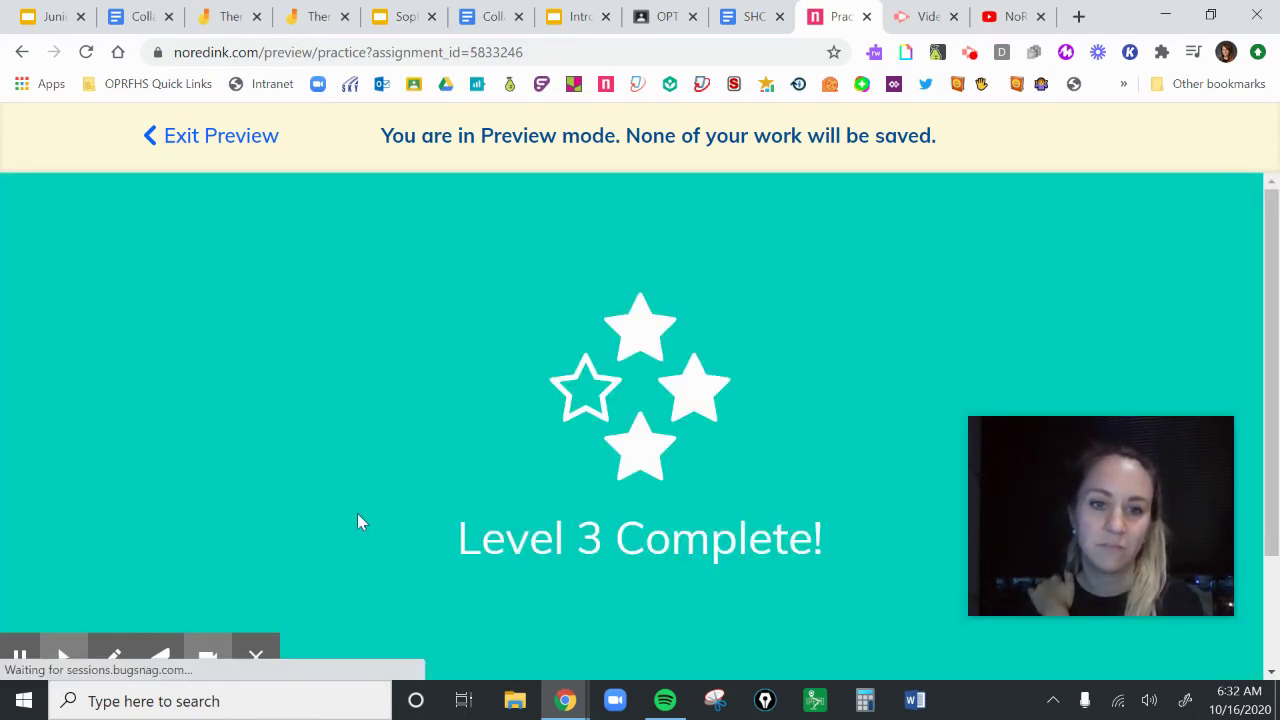
scroll(371, 466, down, 2)
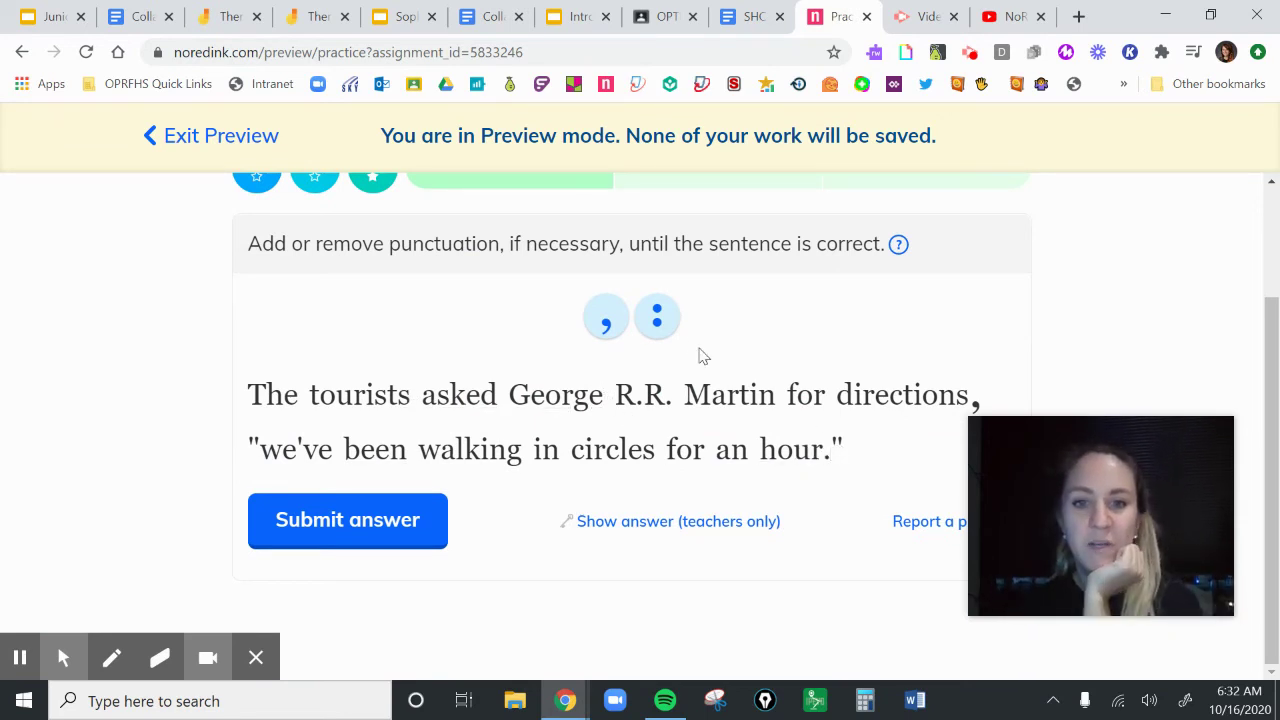
drag(657, 318, 980, 395)
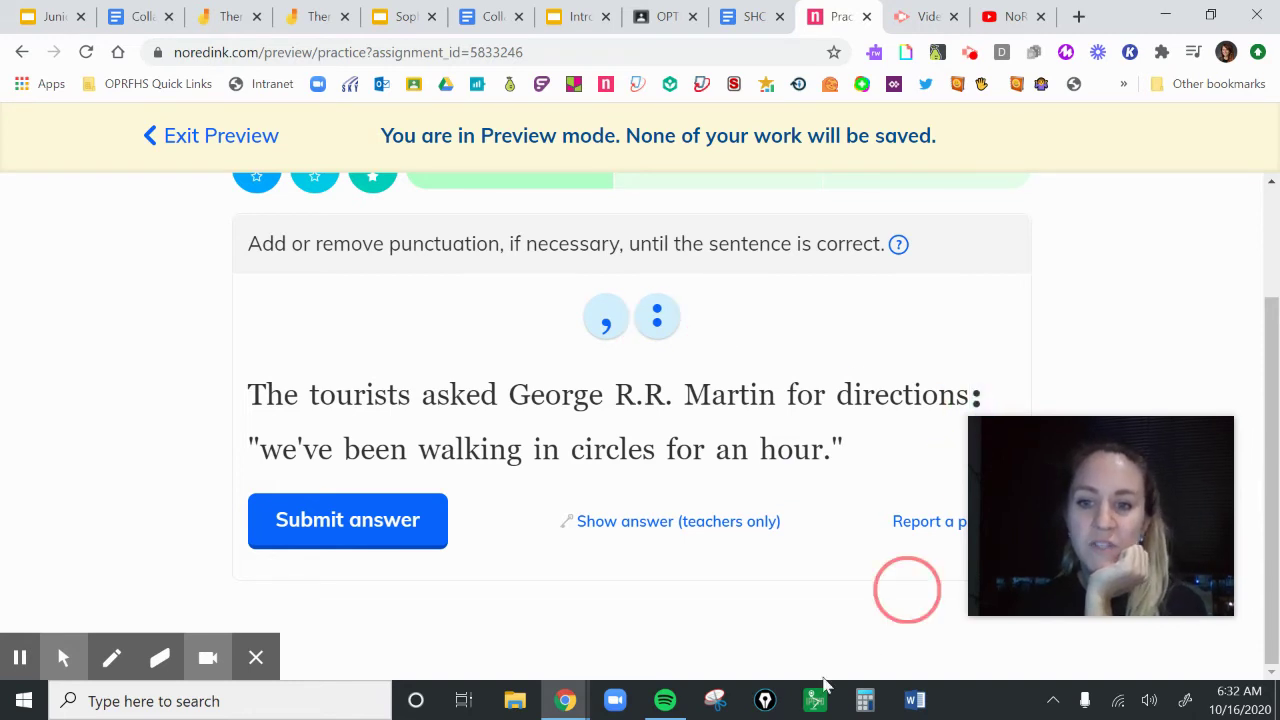
click(266, 452)
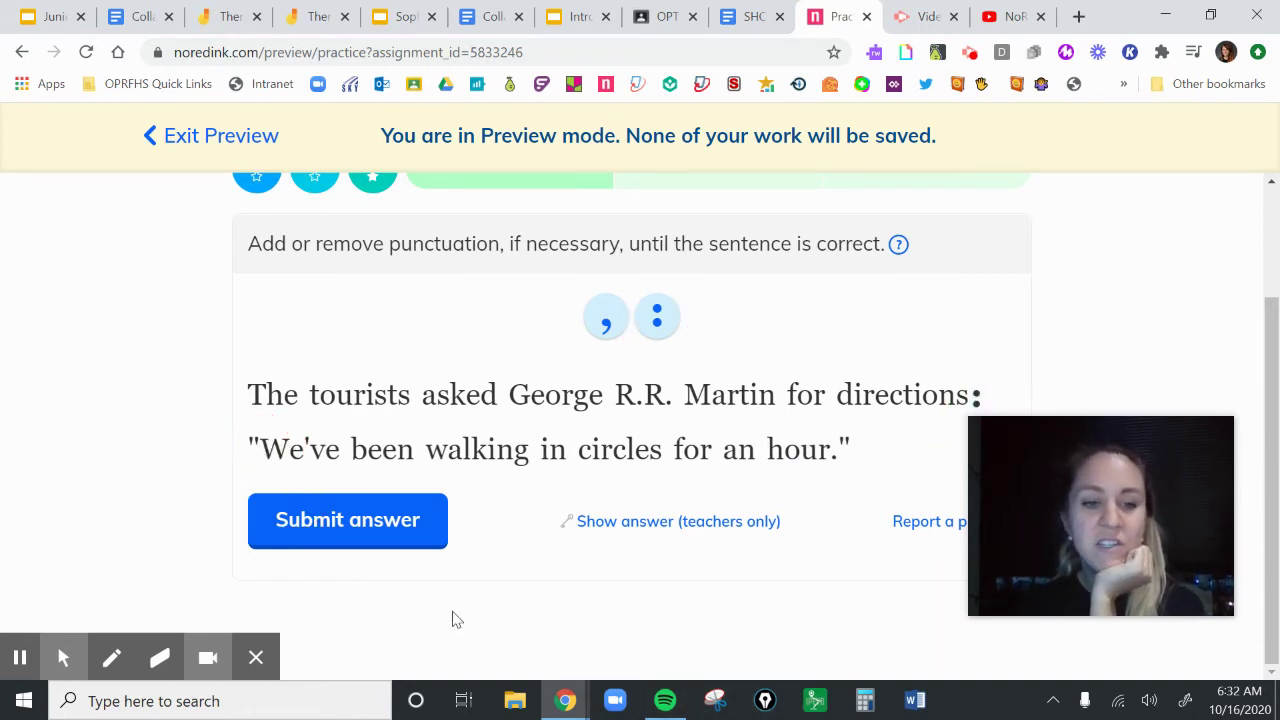
click(408, 518)
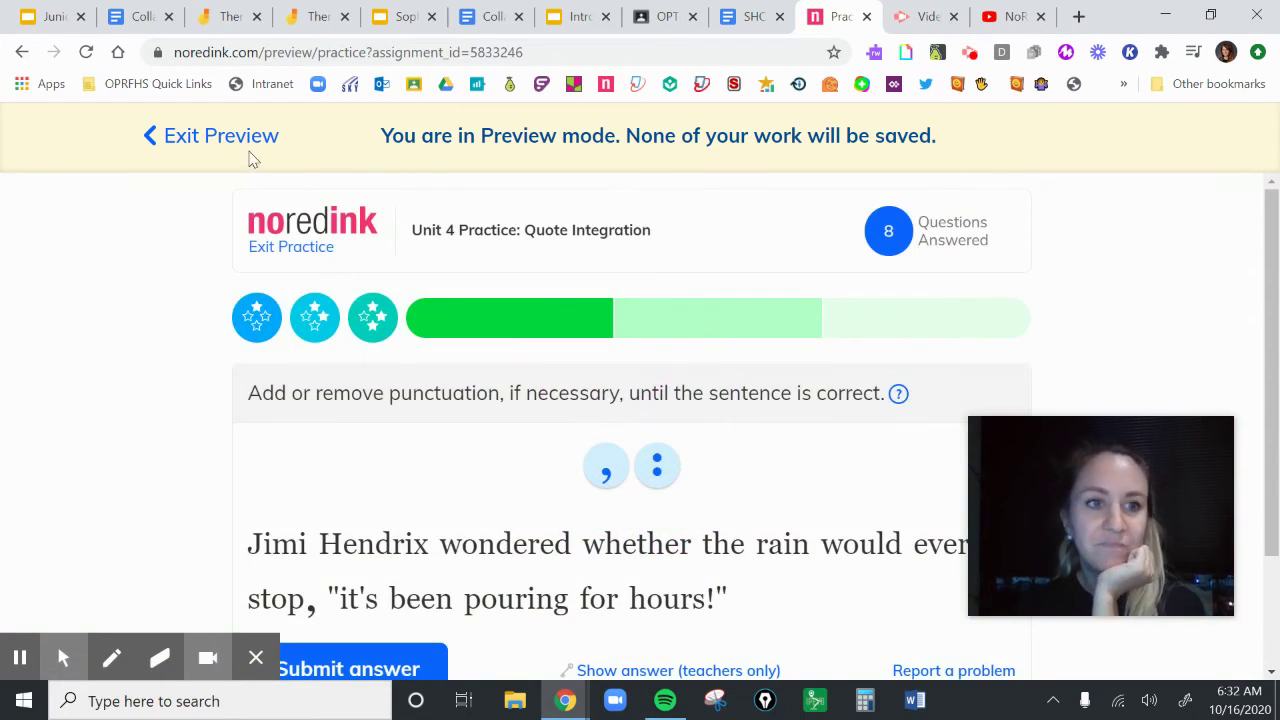
click(210, 136)
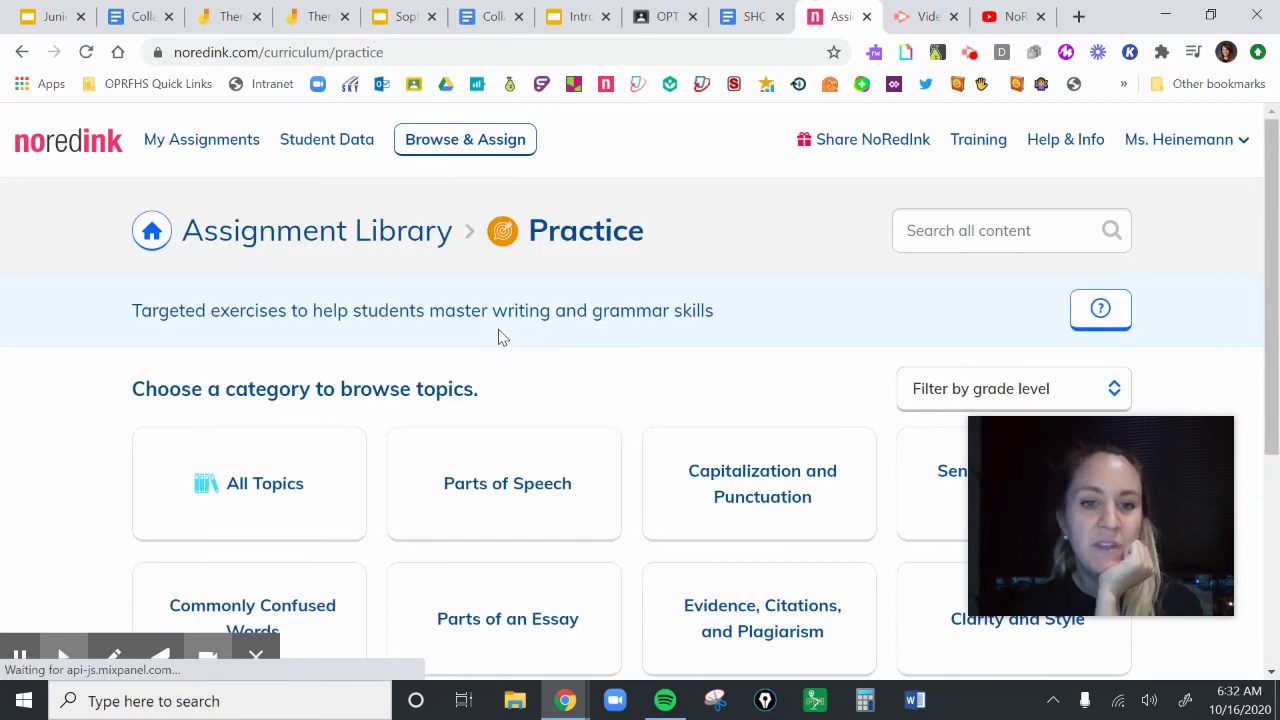
Go back to the Unit 4 Practice preview and start the Dialogue, Flow, and Colon Quotes checkpoint.
click(22, 52)
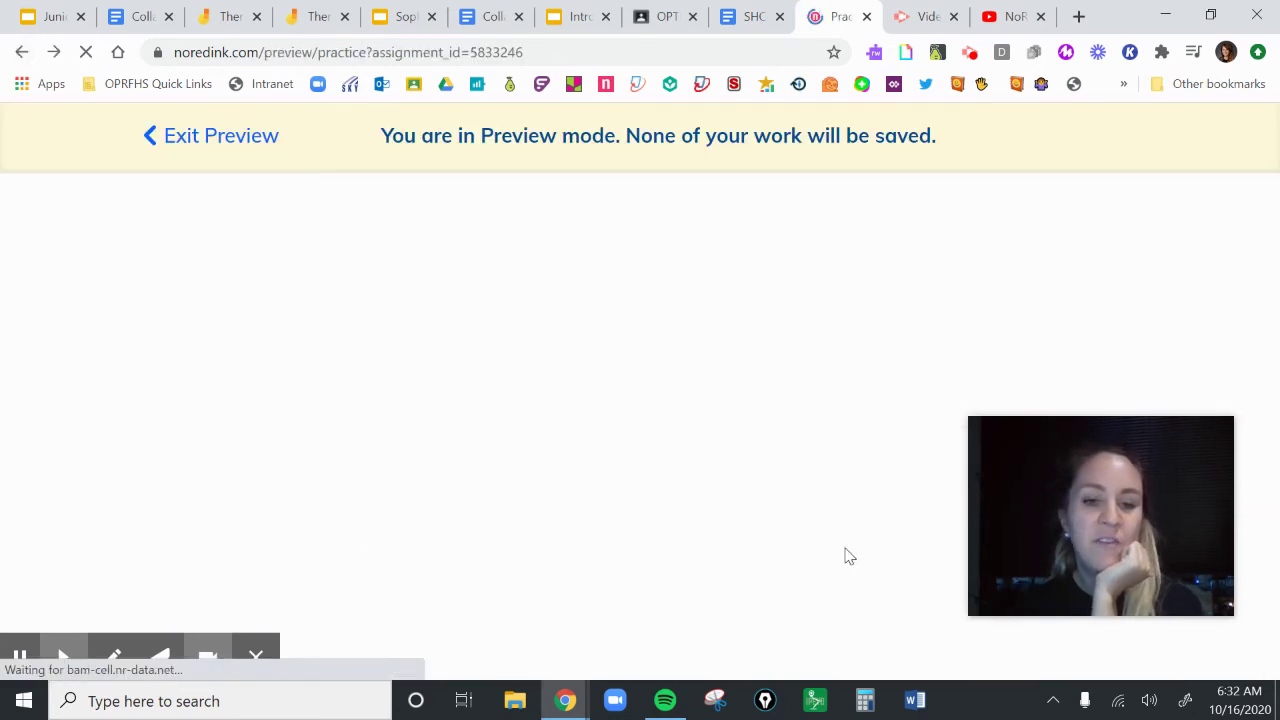
scroll(840, 550, down, 4)
scroll(840, 550, down, 6)
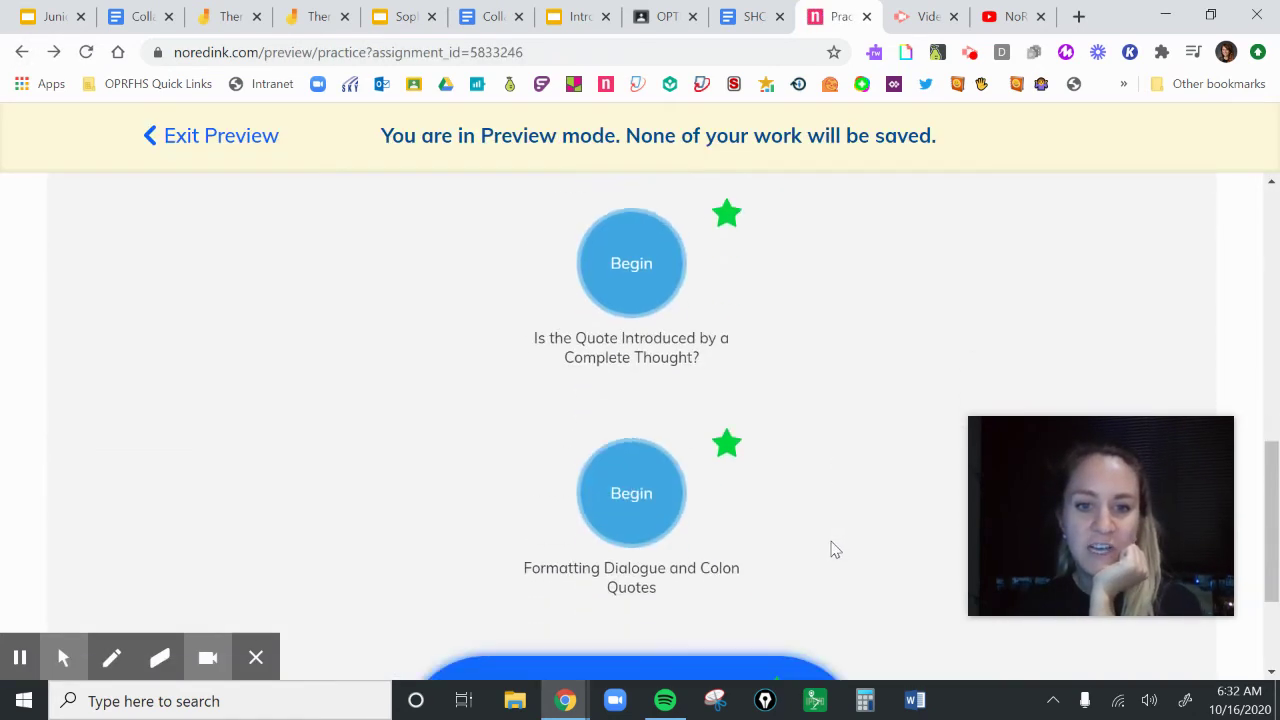
click(697, 543)
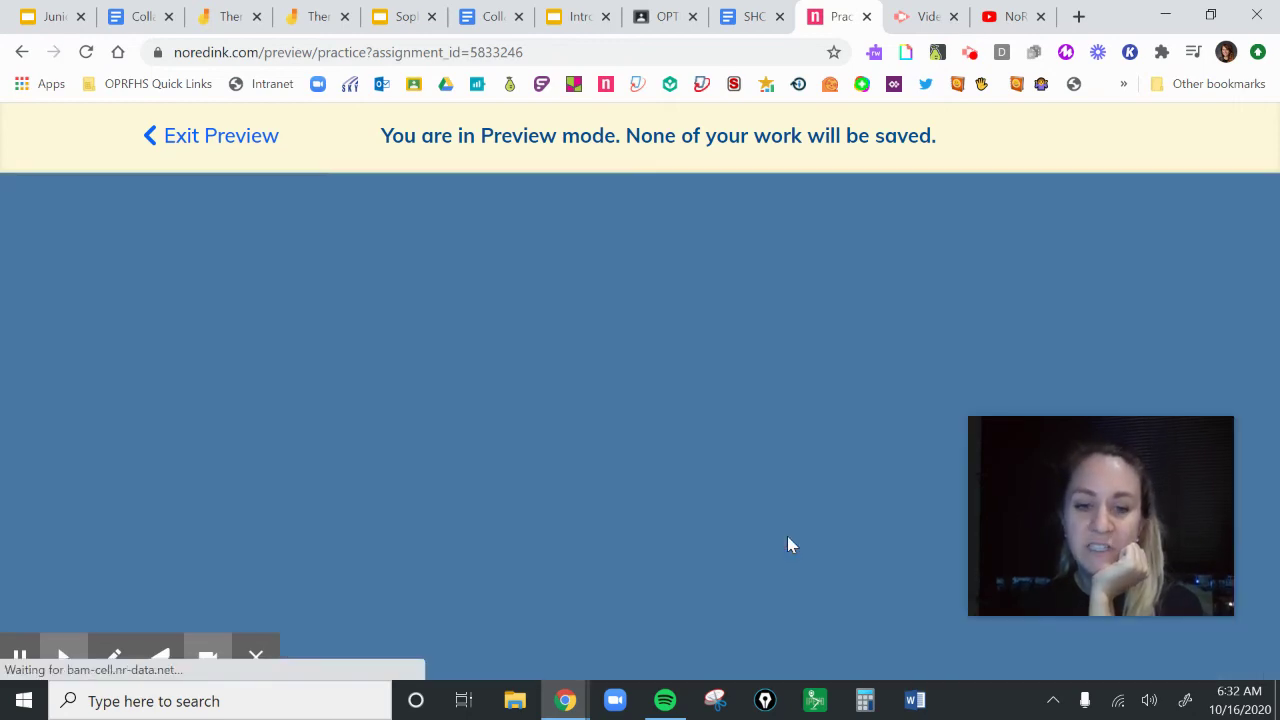
scroll(787, 530, down, 2)
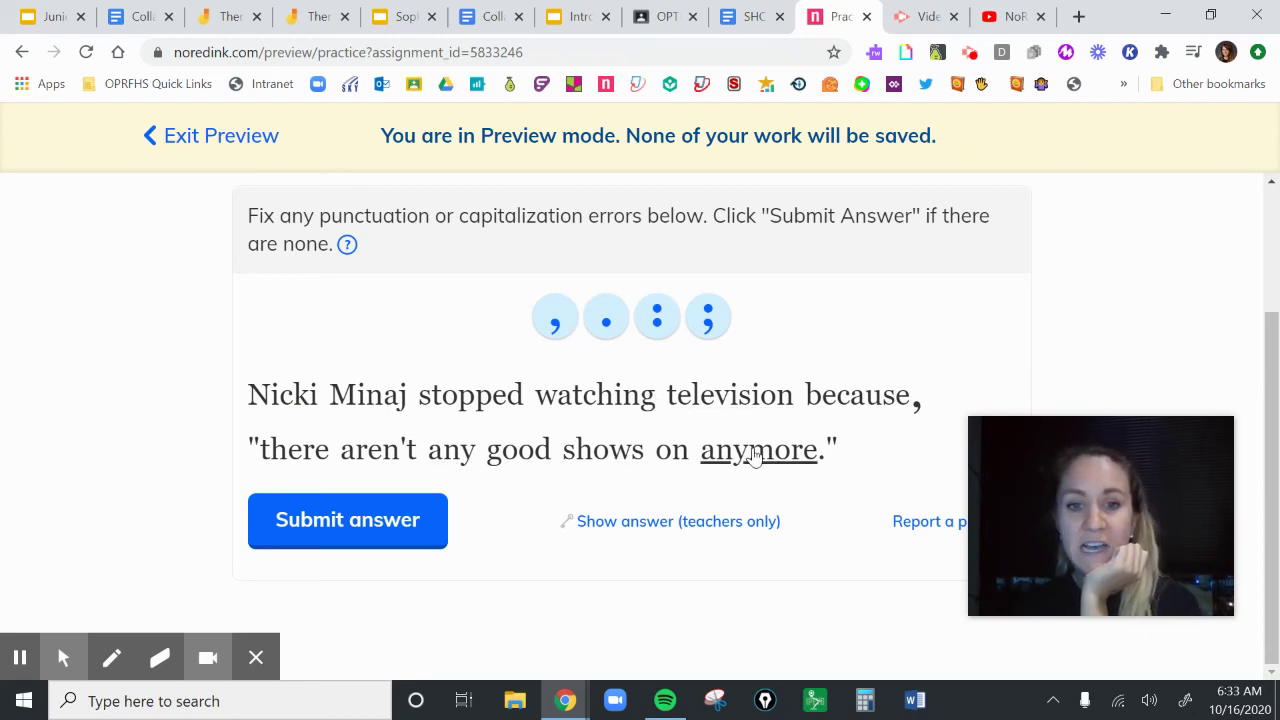
Delete the comma after 'because' and leave 'there' lowercase at the quote's start.
click(918, 405)
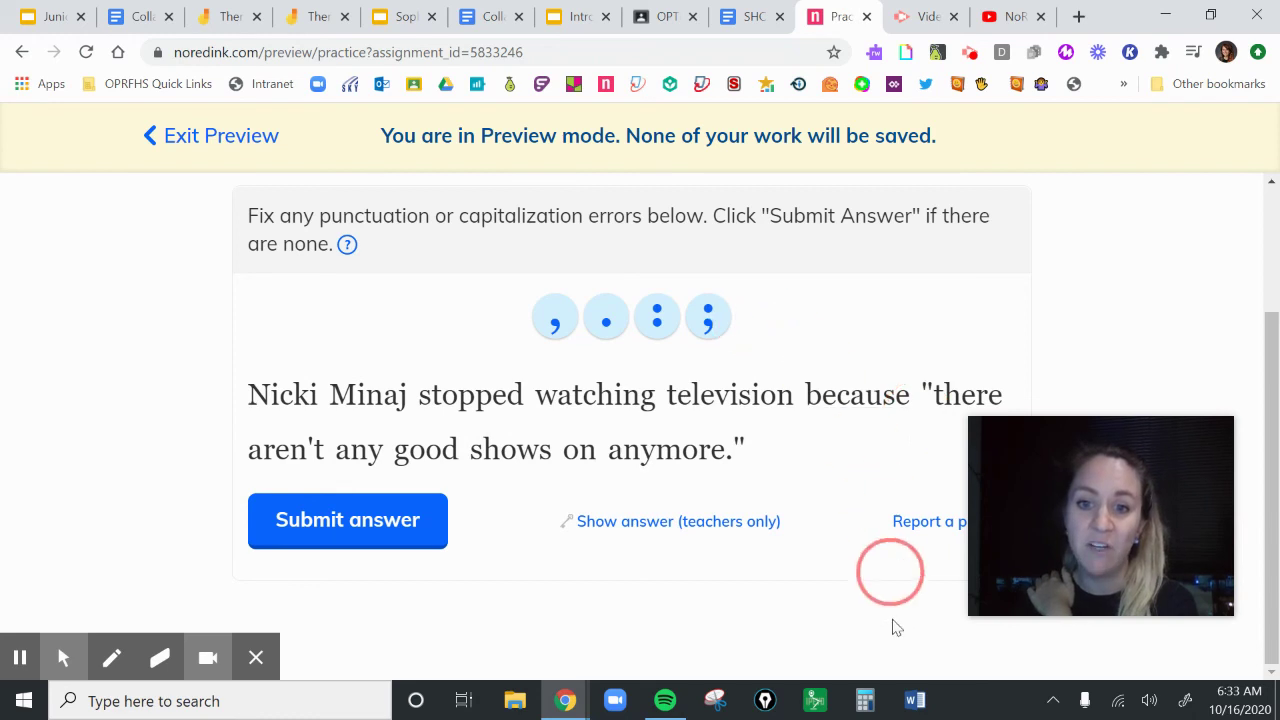
click(942, 397)
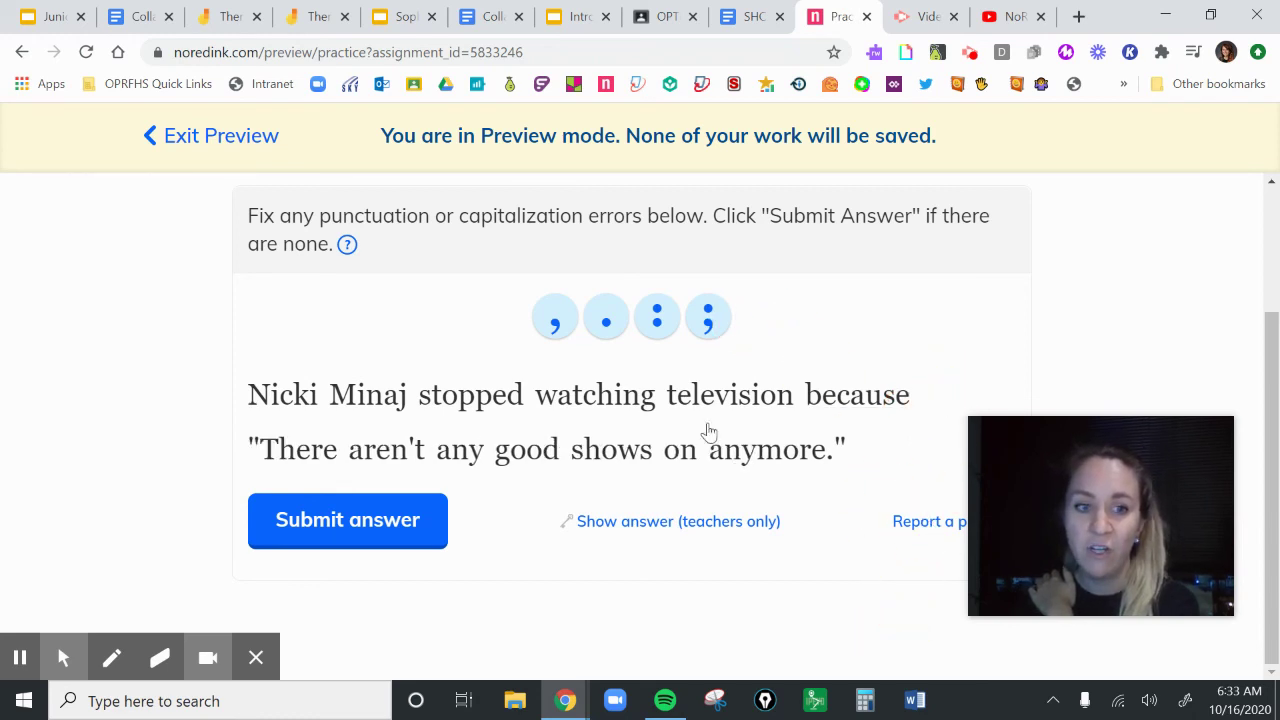
click(275, 450)
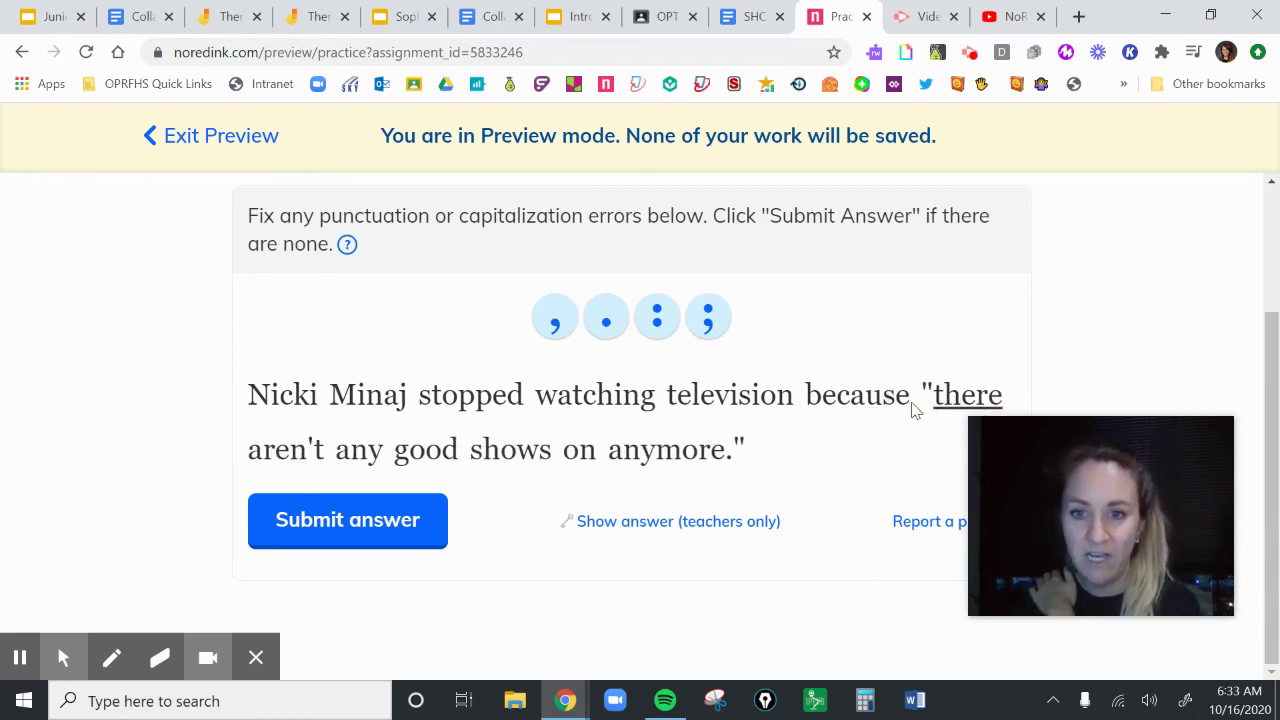